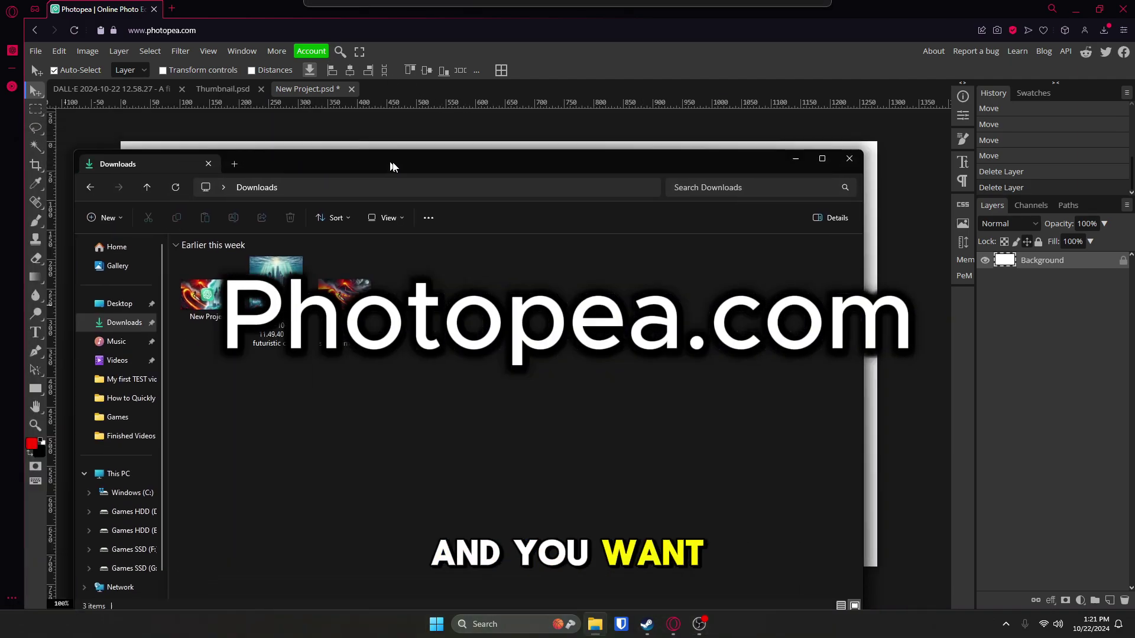
# Step: Place the underwater city image from Downloads into New Project.psd along the canvas's left side
pyautogui.moveTo(393, 165); pyautogui.dragTo(460, 149)
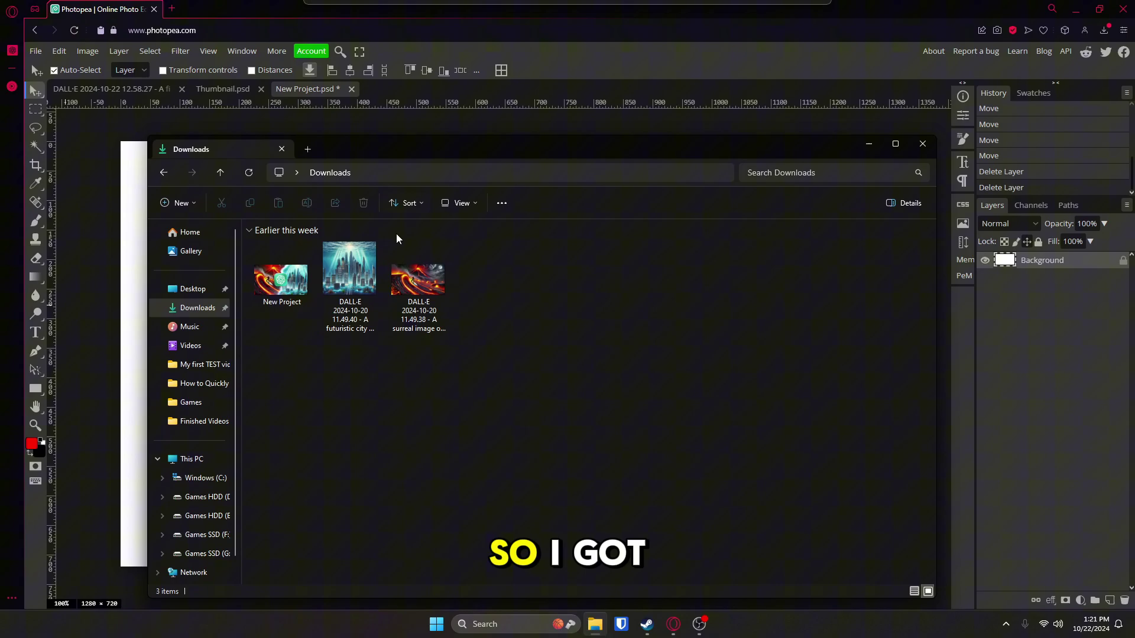
pyautogui.moveTo(387, 144); pyautogui.dragTo(849, 188)
pyautogui.moveTo(813, 314); pyautogui.dragTo(355, 331)
pyautogui.moveTo(483, 351); pyautogui.dragTo(341, 351)
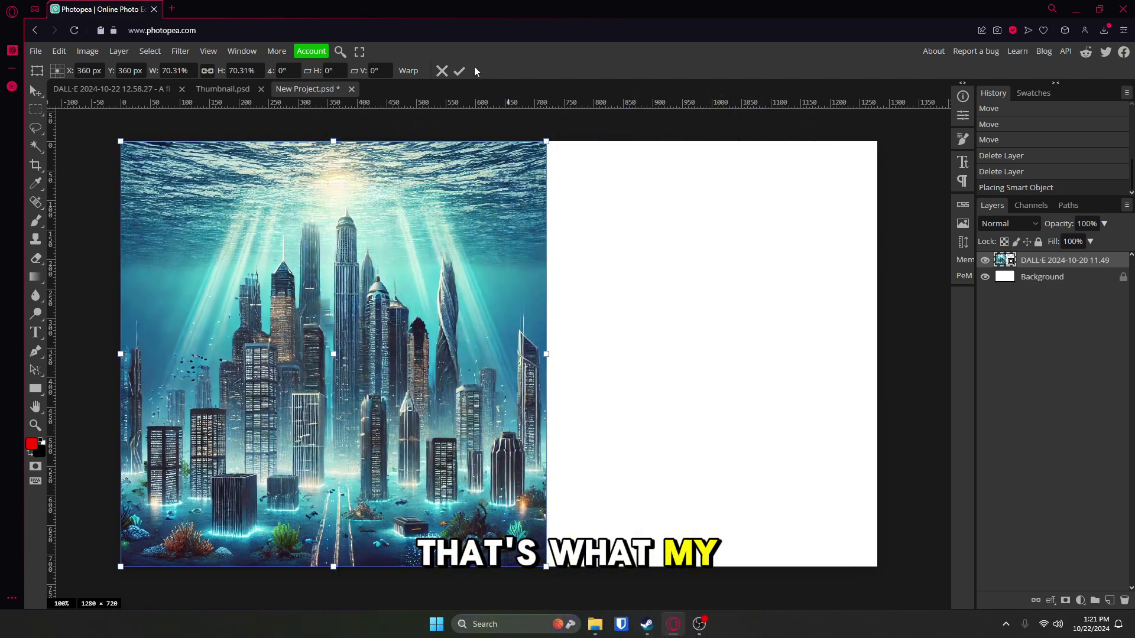
pyautogui.click(460, 71)
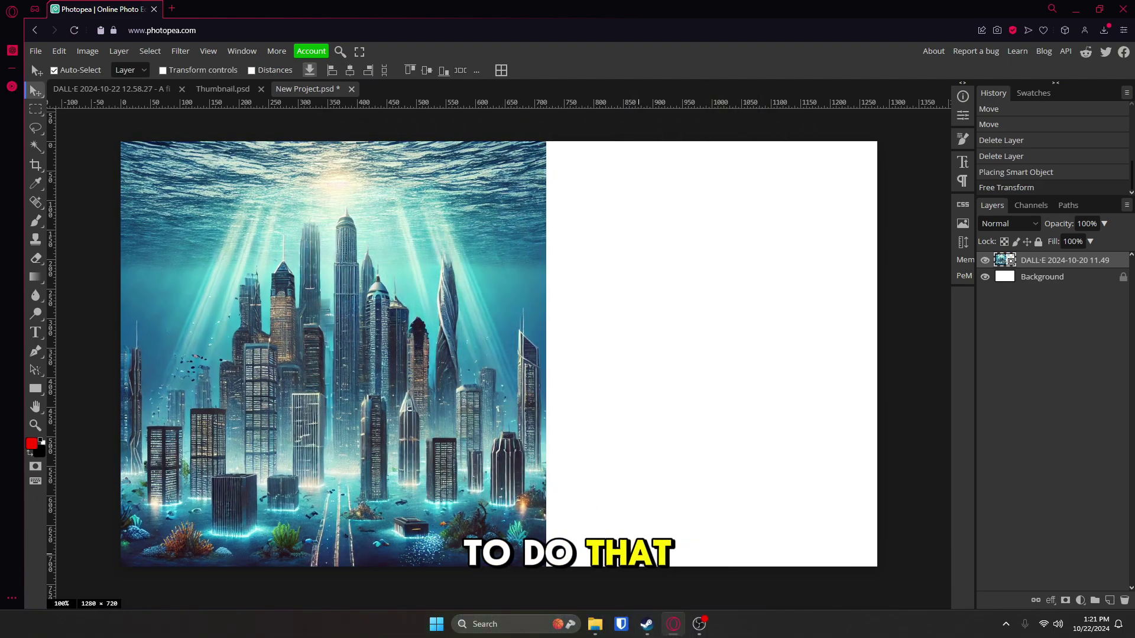
# Step: Place the lava surfer image from Downloads into the project and move its layer below the city layer
pyautogui.click(602, 625)
pyautogui.moveTo(887, 331); pyautogui.dragTo(562, 317)
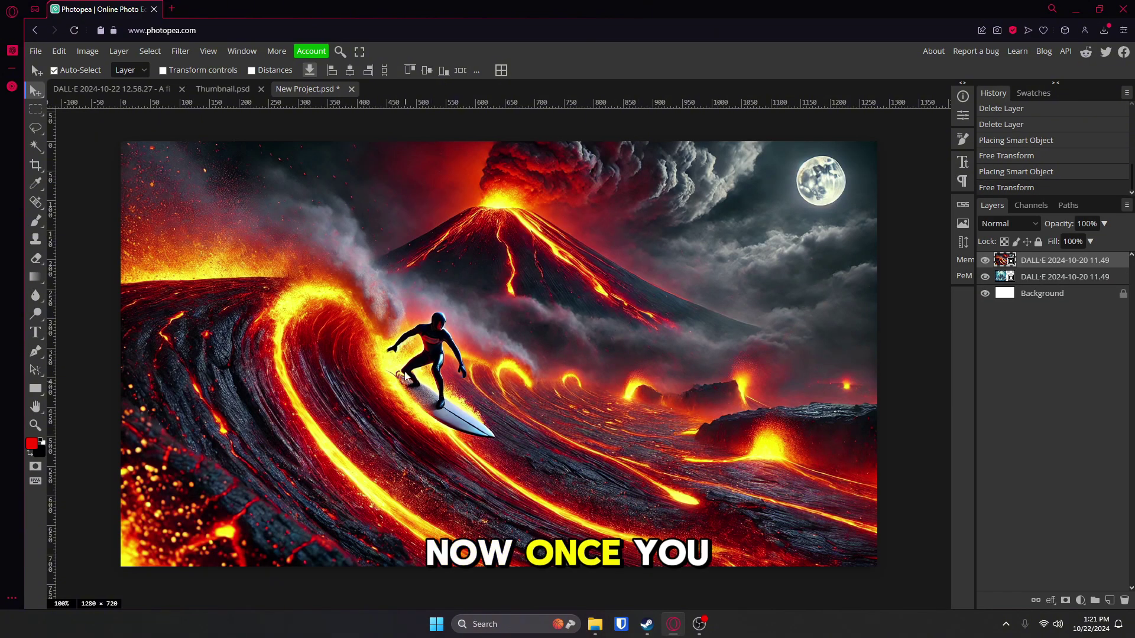
pyautogui.moveTo(1073, 260); pyautogui.dragTo(1064, 286)
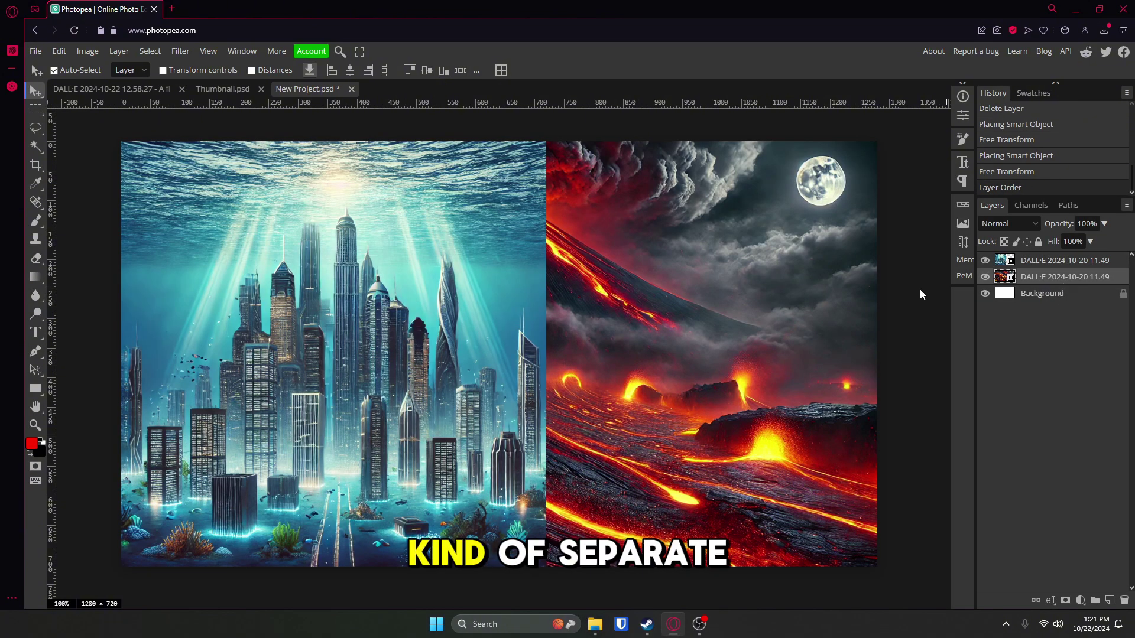
# Step: Reposition both images so the city fills the canvas's right side and the lava surfer the left
pyautogui.moveTo(413, 329); pyautogui.dragTo(744, 329)
pyautogui.moveTo(370, 355); pyautogui.dragTo(300, 339)
pyautogui.moveTo(532, 372); pyautogui.dragTo(556, 370)
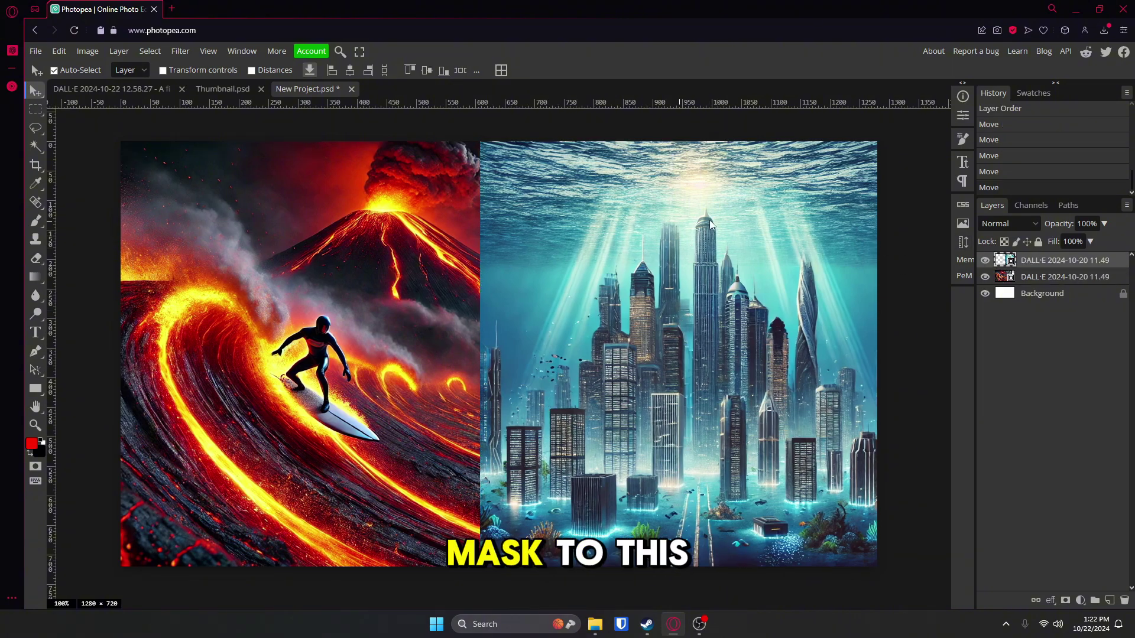
pyautogui.moveTo(700, 299); pyautogui.dragTo(690, 300)
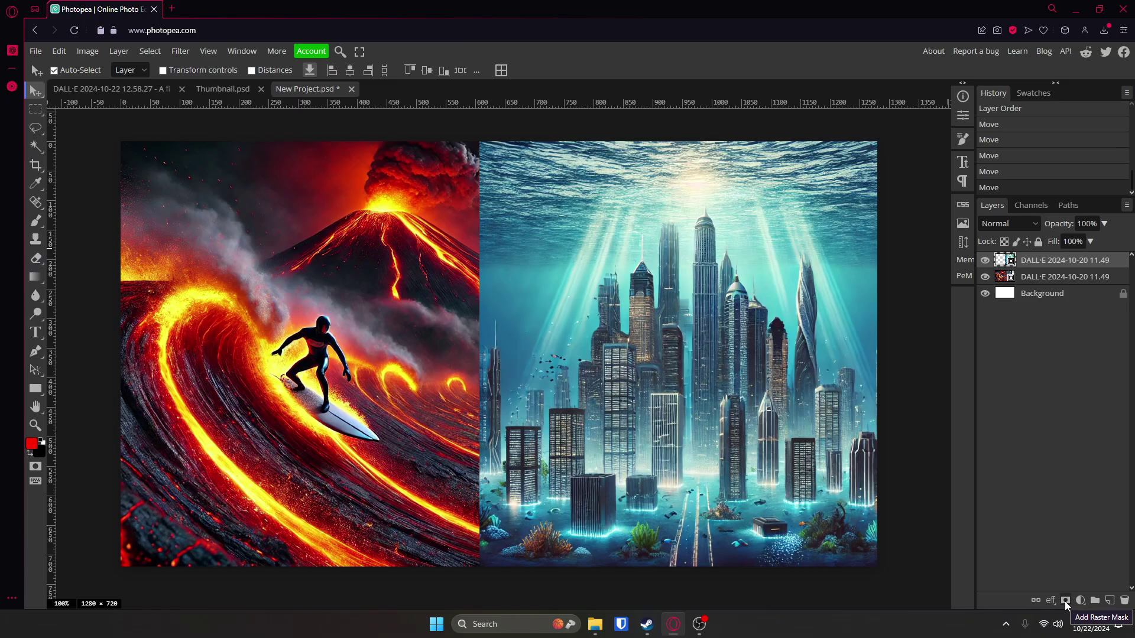
# Step: Add a raster mask to the city layer and set the foreground colour to white and the background to black
pyautogui.click(1020, 624)
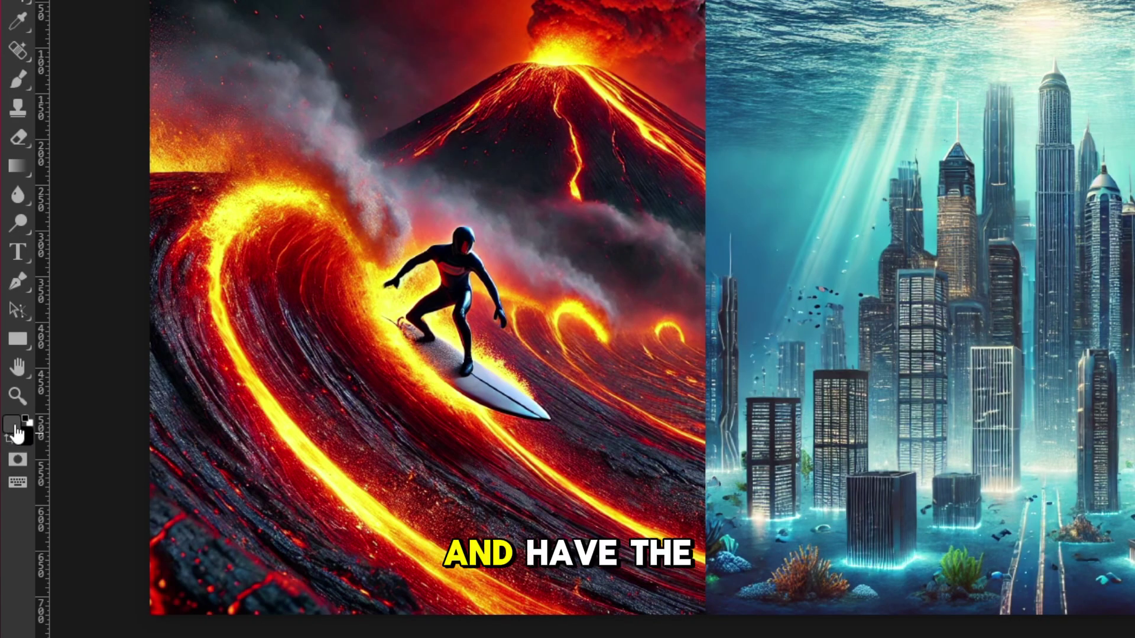
pyautogui.click(15, 432)
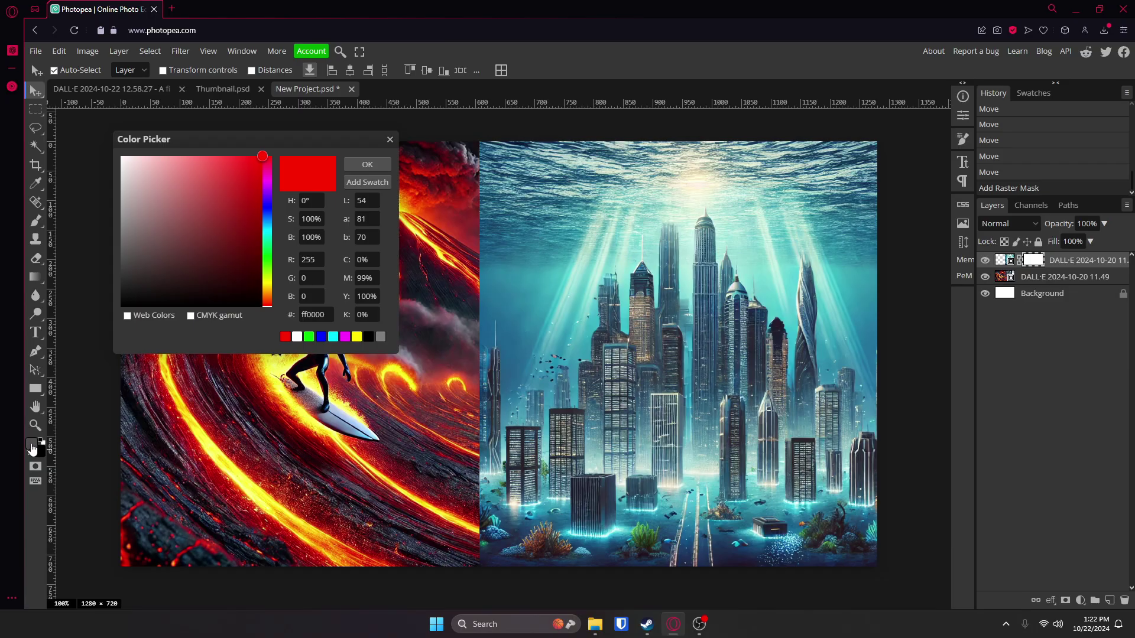
pyautogui.moveTo(155, 235); pyautogui.dragTo(121, 157)
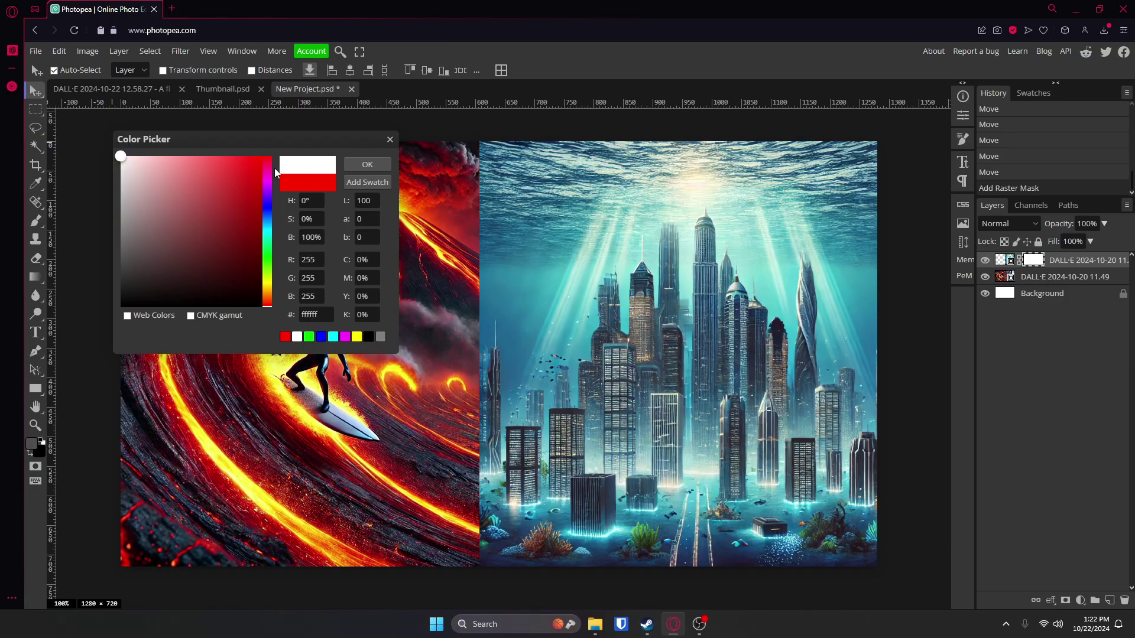
pyautogui.click(367, 164)
pyautogui.click(39, 453)
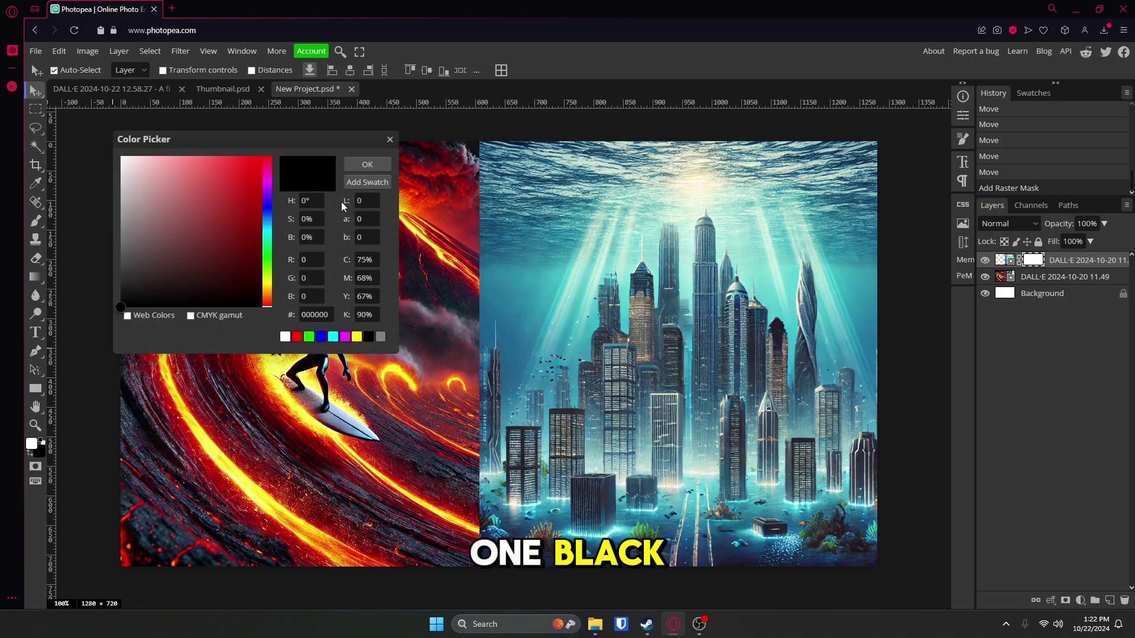
pyautogui.click(368, 164)
pyautogui.click(31, 443)
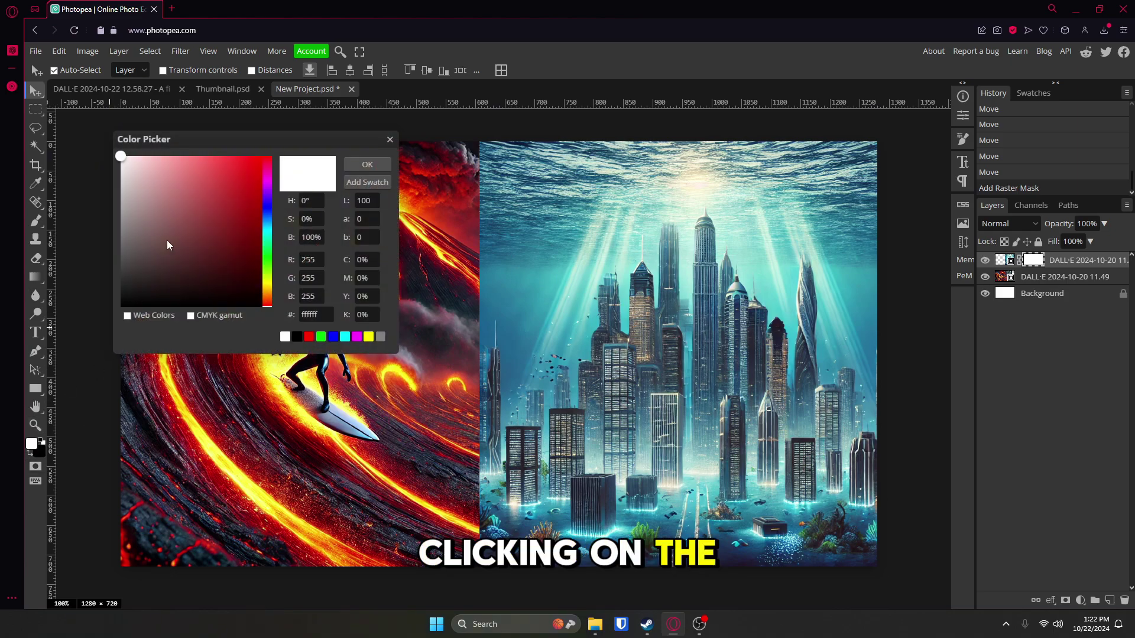
pyautogui.moveTo(166, 240); pyautogui.dragTo(121, 156)
pyautogui.click(353, 165)
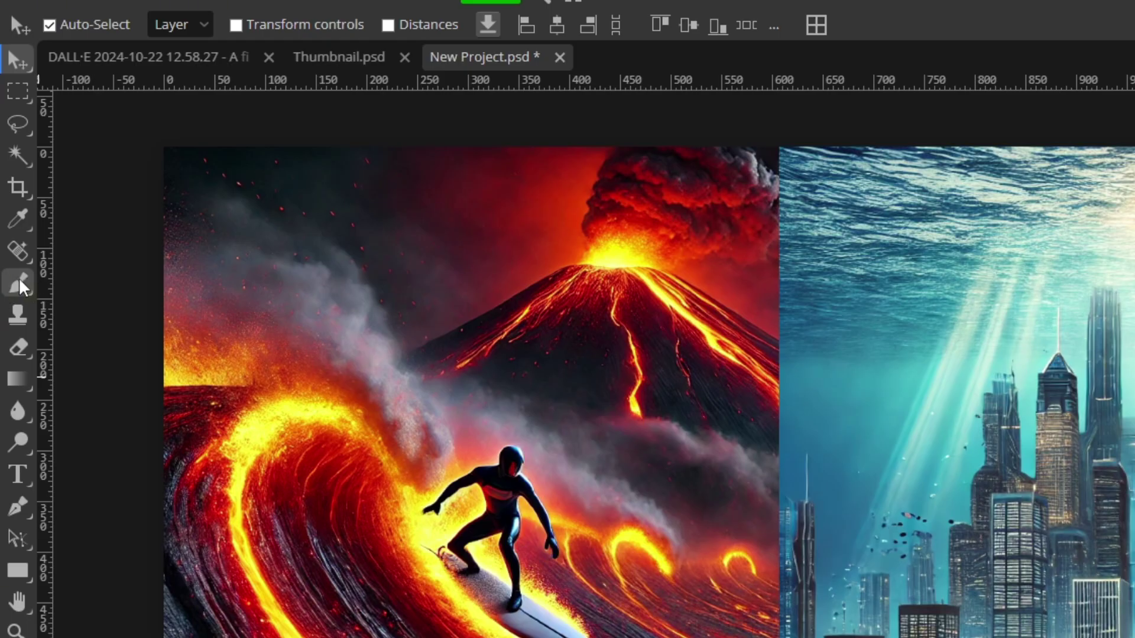
# Step: Activate the Brush tool and reduce its size for painting on the mask
pyautogui.click(19, 286)
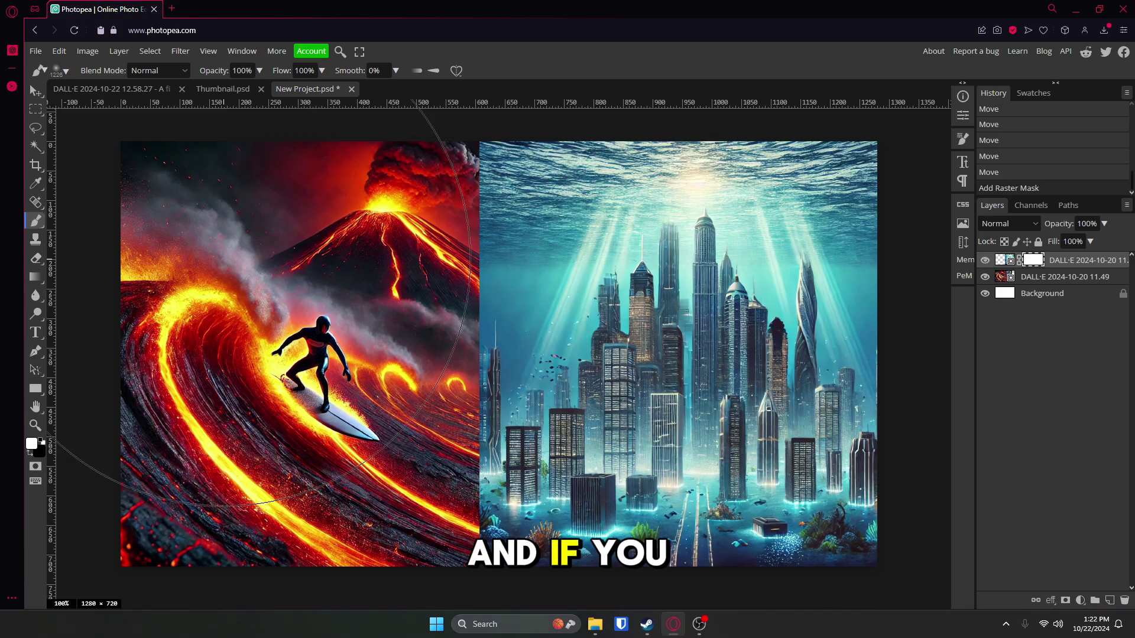
pyautogui.keyDown('alt'); pyautogui.rightClick(530, 277); pyautogui.keyUp('alt')
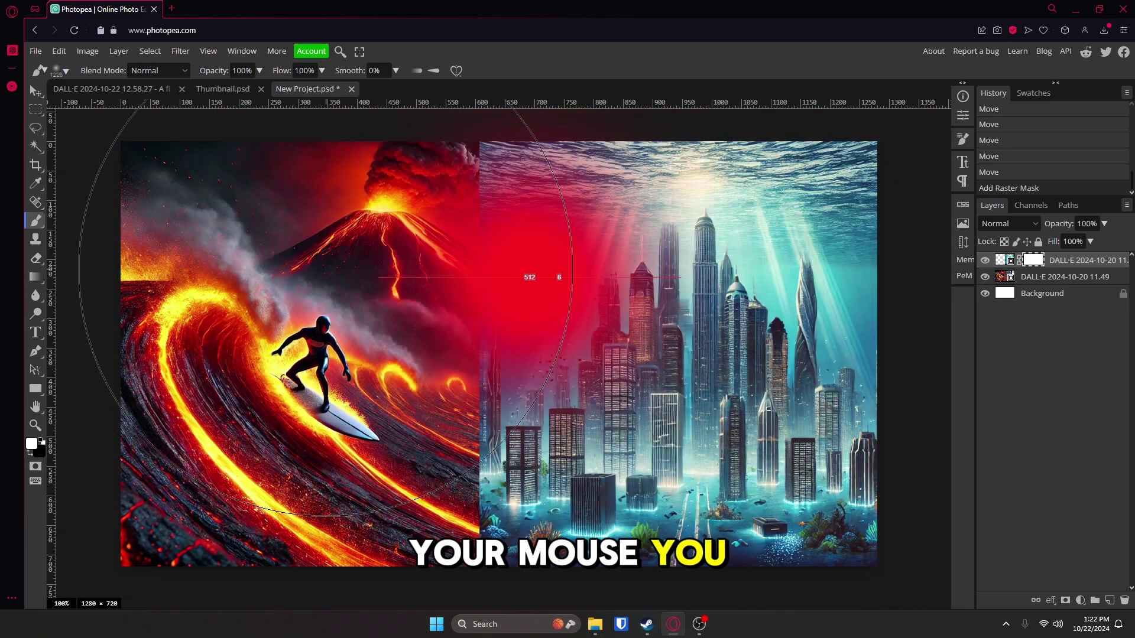
pyautogui.moveTo(326, 269)
pyautogui.keyDown('alt'); pyautogui.mouseDown()
pyautogui.moveTo(485, 532)
pyautogui.moveTo(462, 266)
pyautogui.moveTo(448, 591)
pyautogui.moveTo(473, 426)
pyautogui.moveTo(510, 336)
pyautogui.moveTo(709, 328)
pyautogui.moveTo(387, 323)
pyautogui.moveTo(458, 325)
pyautogui.moveTo(478, 345)
pyautogui.moveTo(449, 381)
pyautogui.moveTo(367, 408)
pyautogui.moveTo(414, 278)
pyautogui.moveTo(290, 201)
pyautogui.moveTo(313, 188)
pyautogui.moveTo(331, 201)
pyautogui.mouseUp(); pyautogui.keyUp('alt')
pyautogui.moveTo(447, 368)
pyautogui.mouseDown()
pyautogui.moveTo(502, 319)
pyautogui.moveTo(515, 253)
pyautogui.moveTo(338, 210)
pyautogui.moveTo(313, 311)
pyautogui.mouseUp()
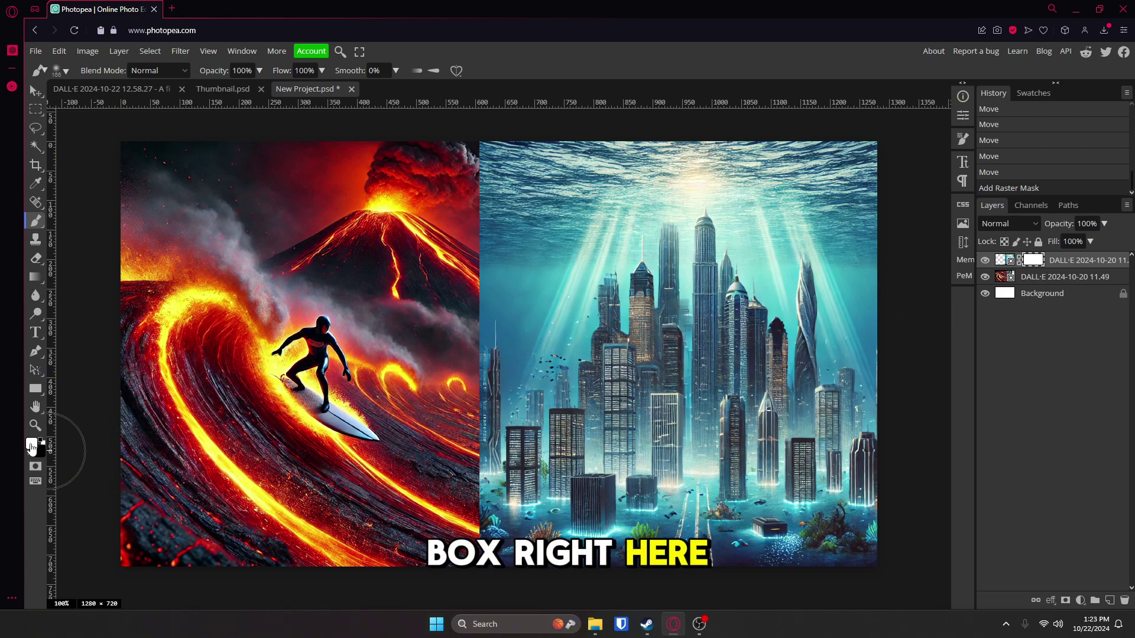
# Step: Brush white over both halves of the city layer's mask and swap the foreground colour to black
pyautogui.click(394, 352)
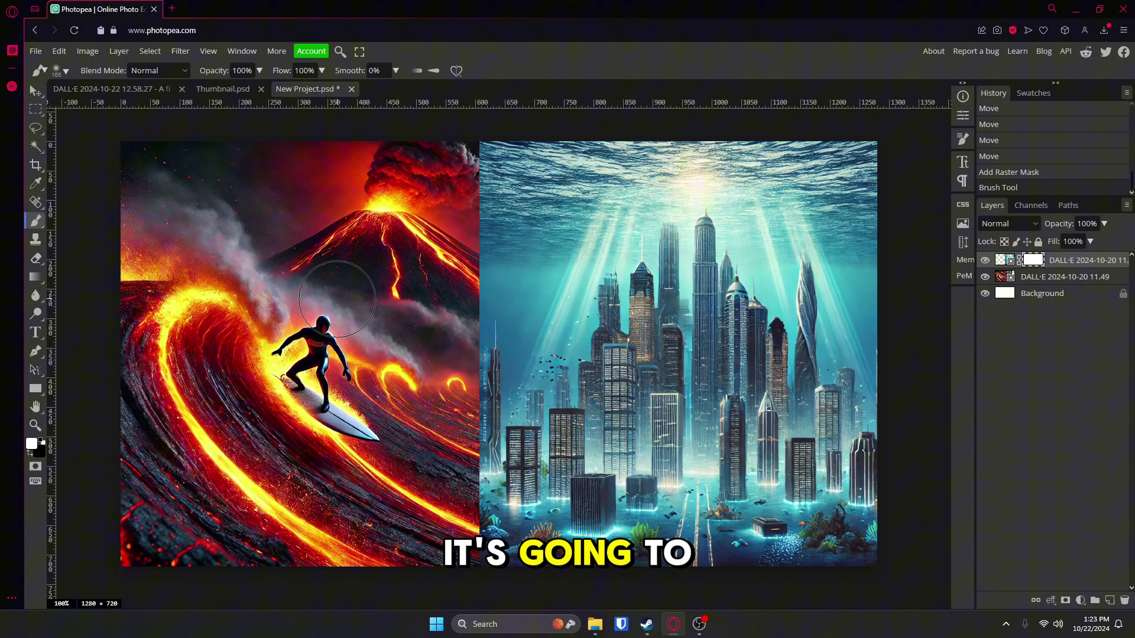
pyautogui.moveTo(558, 299); pyautogui.dragTo(695, 289)
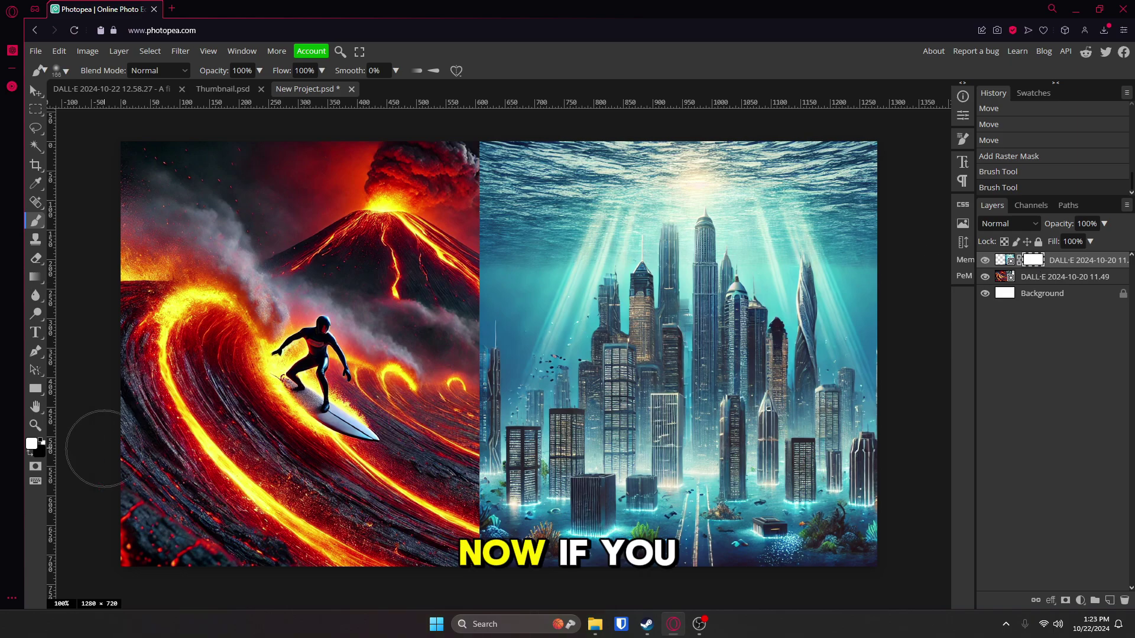
pyautogui.press('x')
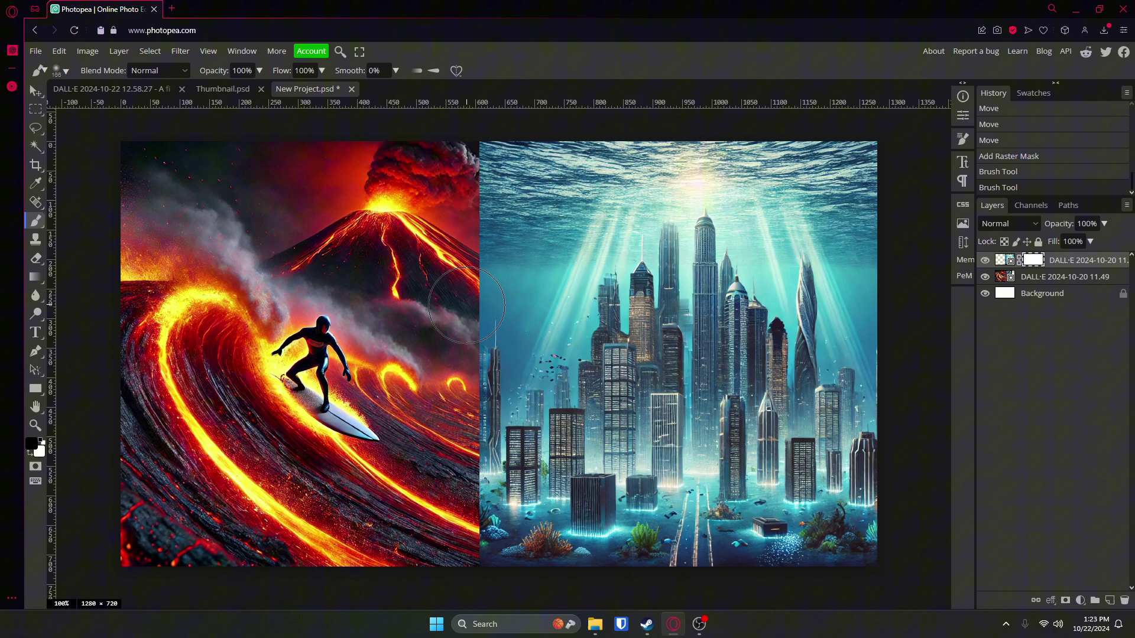
# Step: Try painting black down the seam on the city mask to reveal the lava image, and undo both strokes
pyautogui.moveTo(467, 306)
pyautogui.mouseDown()
pyautogui.moveTo(447, 302)
pyautogui.moveTo(520, 290)
pyautogui.moveTo(606, 231)
pyautogui.mouseUp()
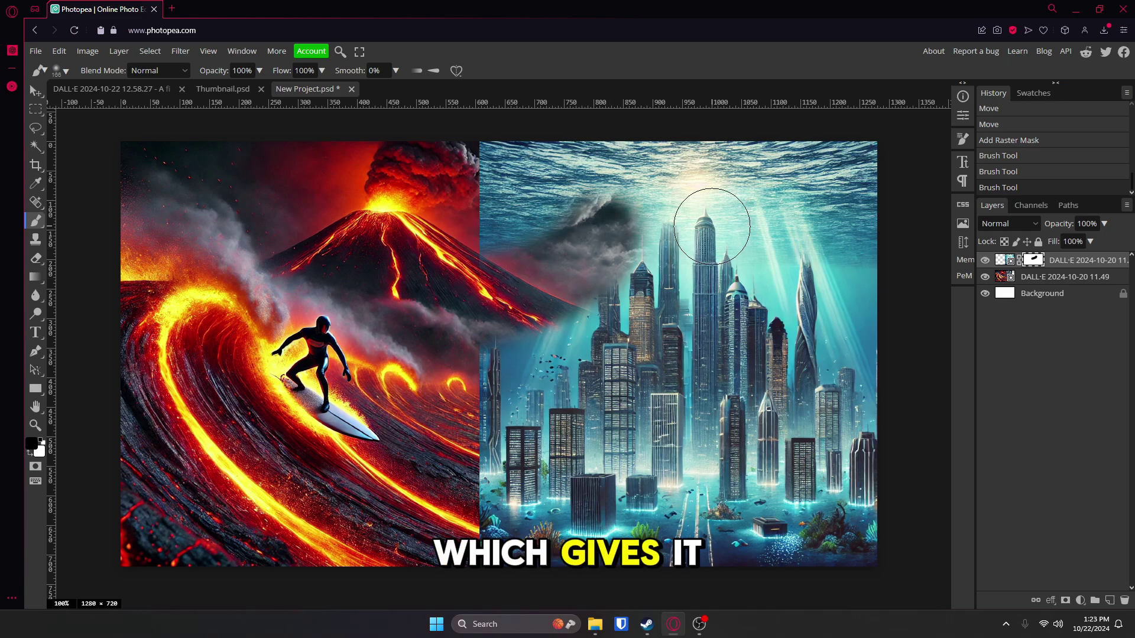
pyautogui.moveTo(550, 154)
pyautogui.mouseDown()
pyautogui.moveTo(473, 171)
pyautogui.moveTo(479, 461)
pyautogui.moveTo(544, 355)
pyautogui.mouseUp()
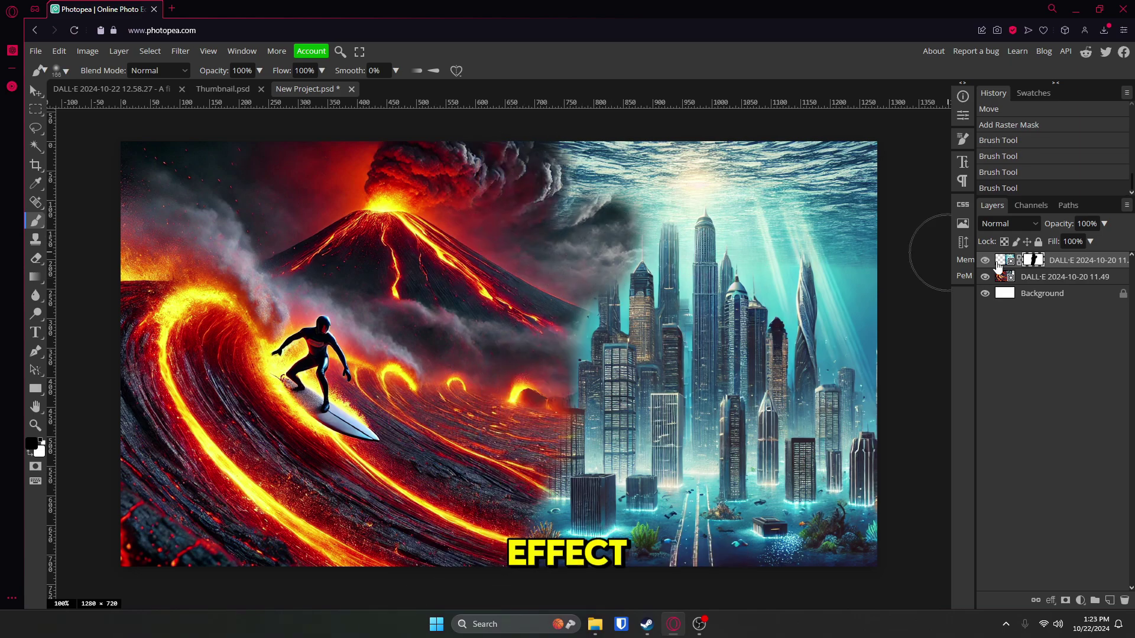
pyautogui.hotkey('ctrl', 'z')
pyautogui.hotkey('ctrl', 'z')
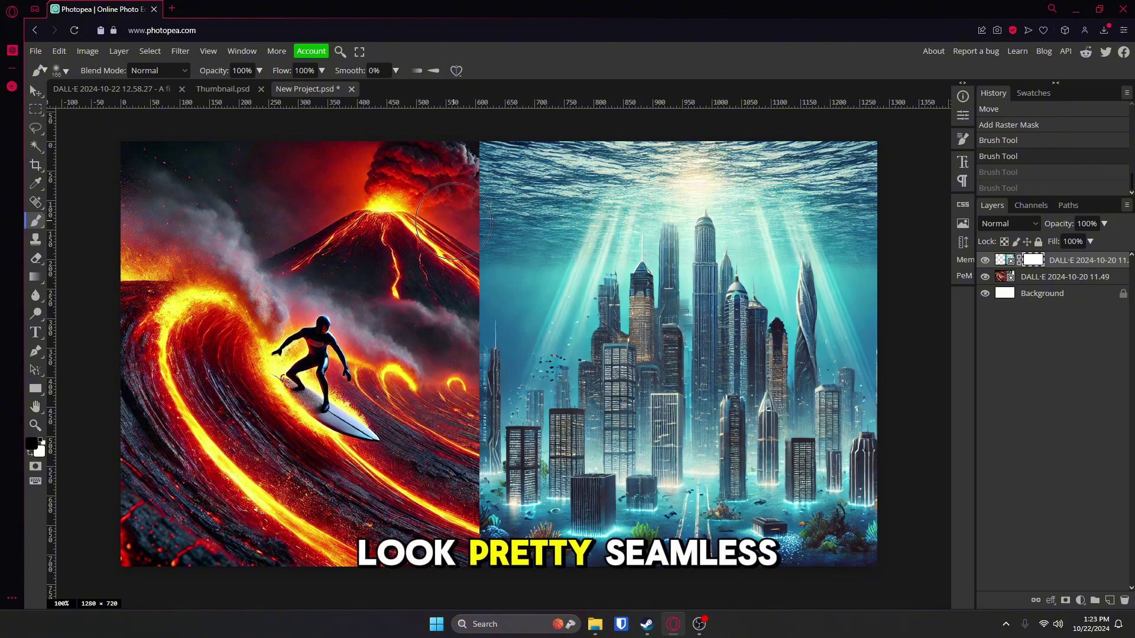
# Step: Reveal the volcano's smoke plume across the seam with black mask strokes, trimming its edge with a smaller white brush
pyautogui.click(453, 167)
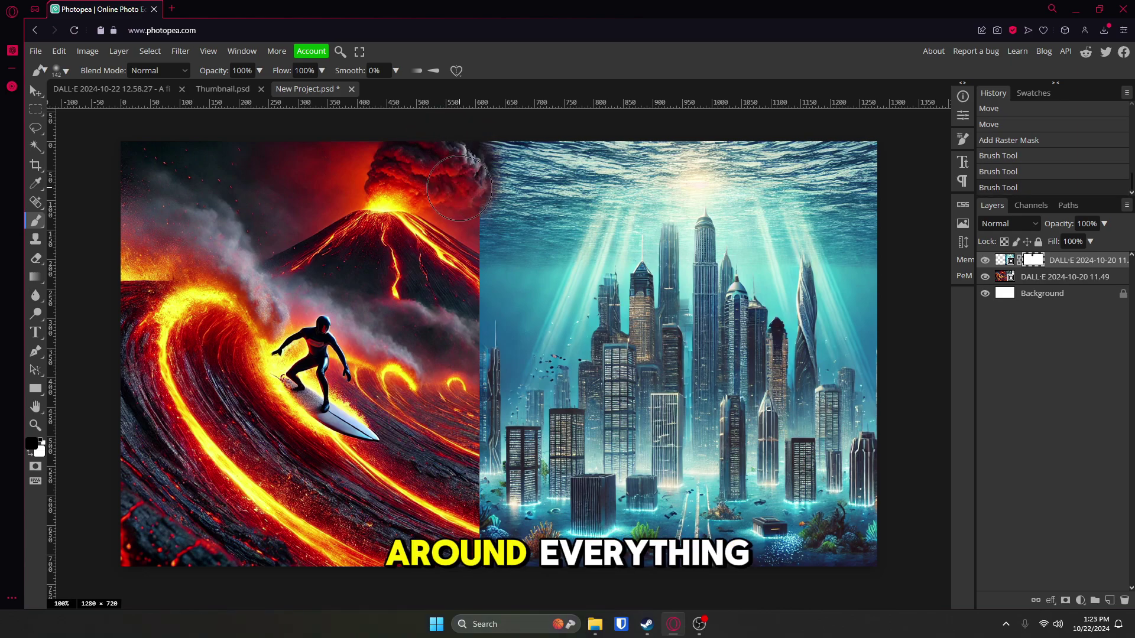
pyautogui.click(459, 188)
pyautogui.keyDown('alt'); pyautogui.rightClick(535, 179); pyautogui.keyUp('alt')
pyautogui.press('x')
pyautogui.moveTo(501, 159); pyautogui.dragTo(450, 159)
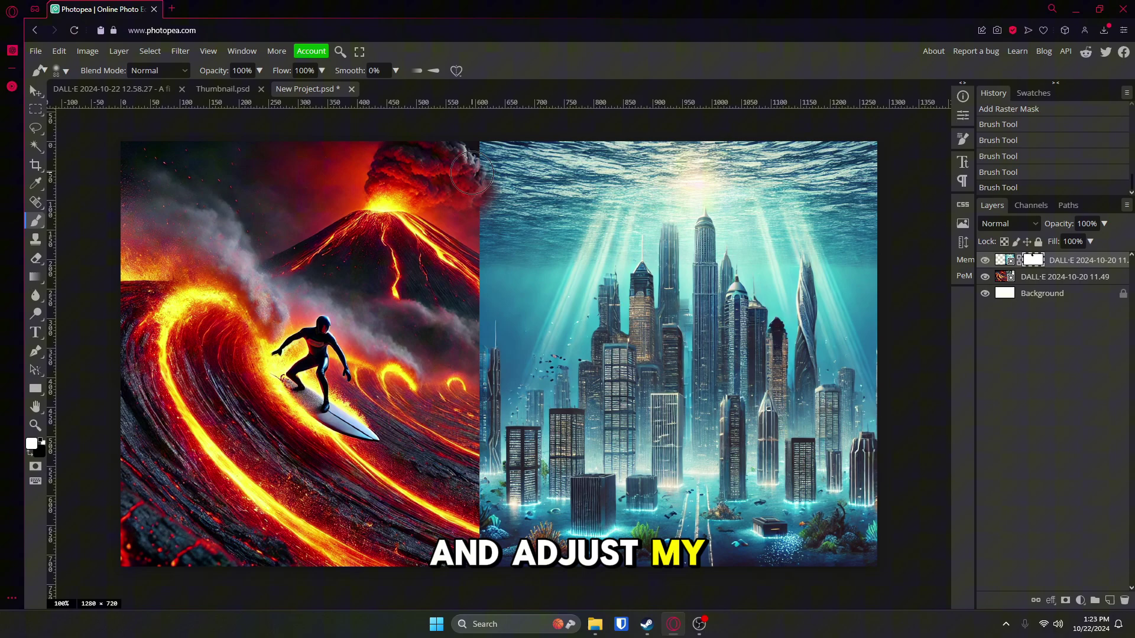
pyautogui.click(471, 173)
pyautogui.press('x')
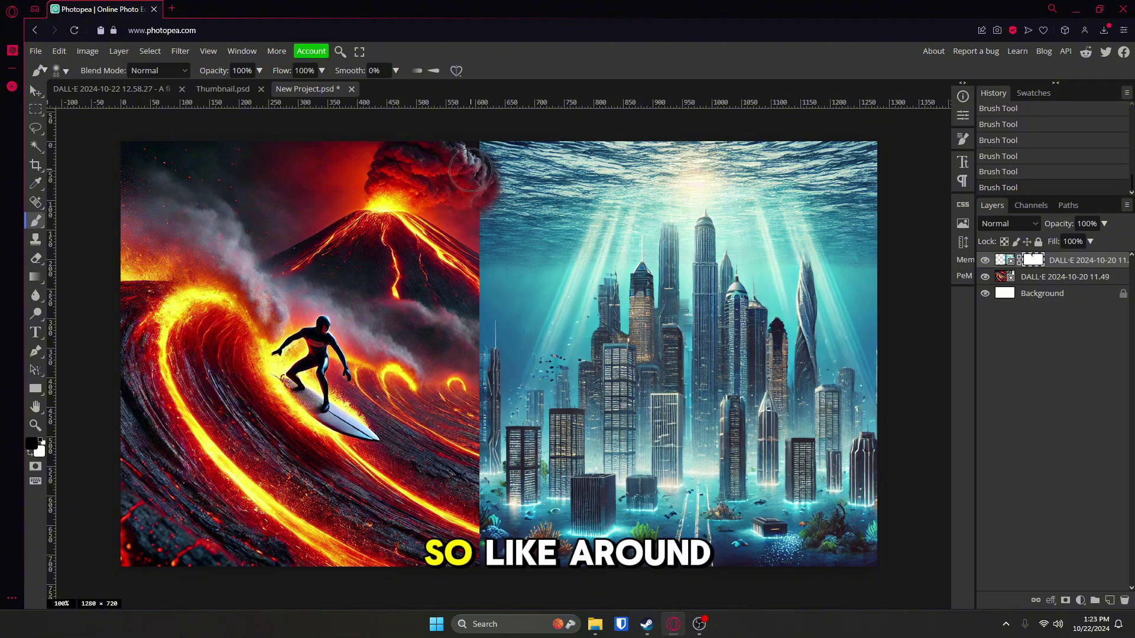
pyautogui.press('x')
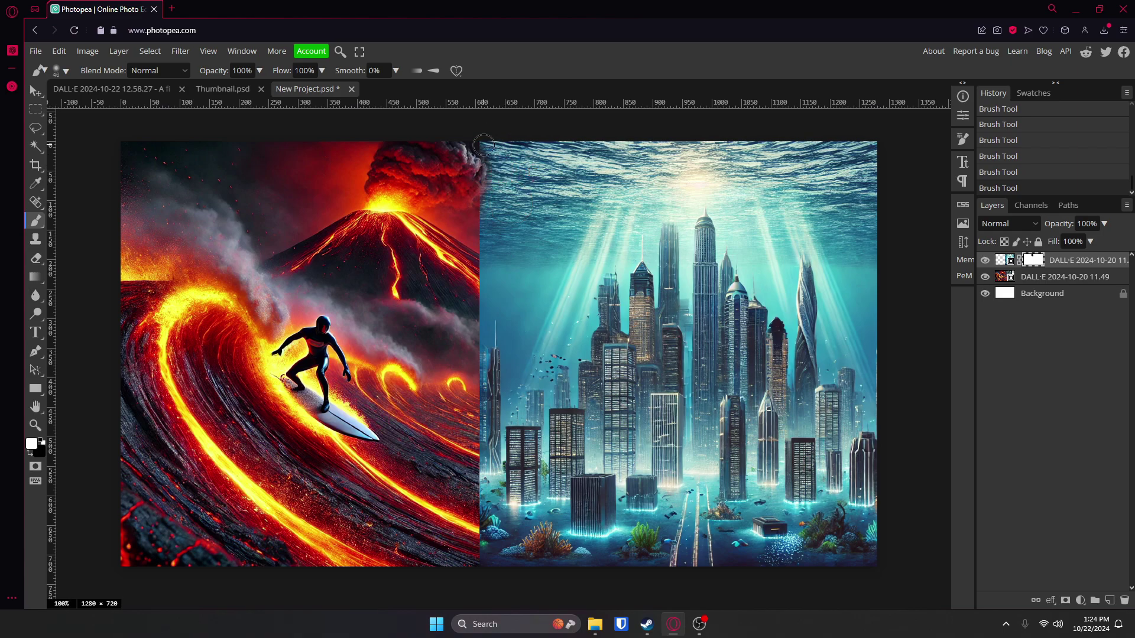
# Step: Set the brush size to 100 and reset the foreground colour to black
pyautogui.moveTo(477, 137)
pyautogui.keyDown('alt'); pyautogui.mouseDown()
pyautogui.moveTo(507, 137)
pyautogui.moveTo(486, 98)
pyautogui.moveTo(507, 97)
pyautogui.mouseUp(); pyautogui.keyUp('alt')
pyautogui.keyDown('alt'); pyautogui.click(472, 128); pyautogui.keyUp('alt')
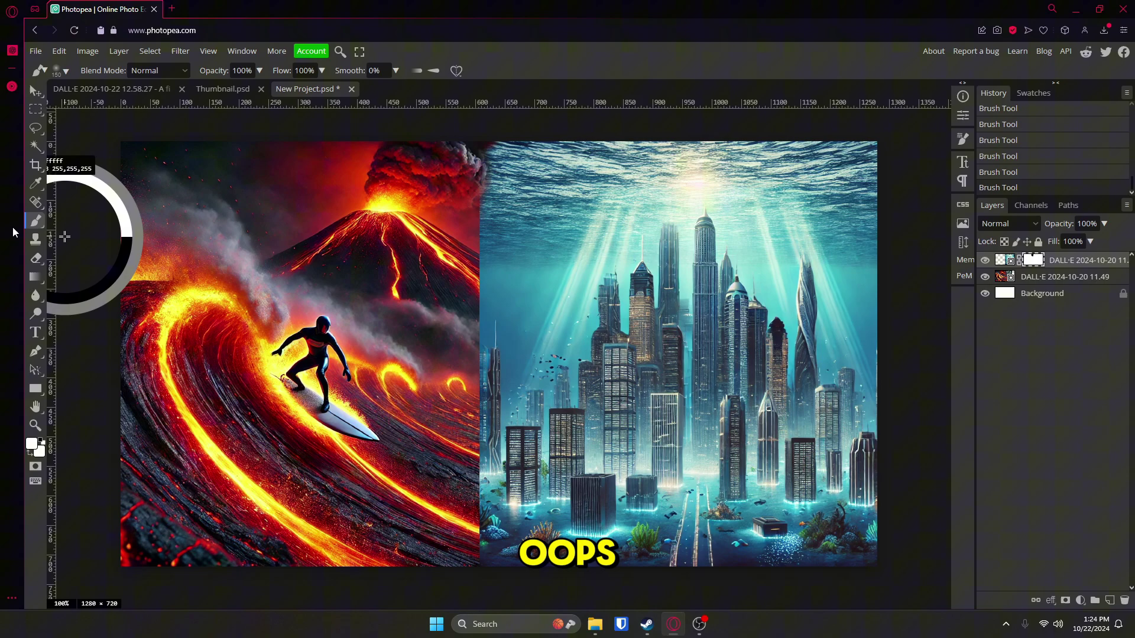
pyautogui.keyDown('alt'); pyautogui.moveTo(474, 160); pyautogui.dragTo(460, 154); pyautogui.keyUp('alt')
pyautogui.click(495, 142)
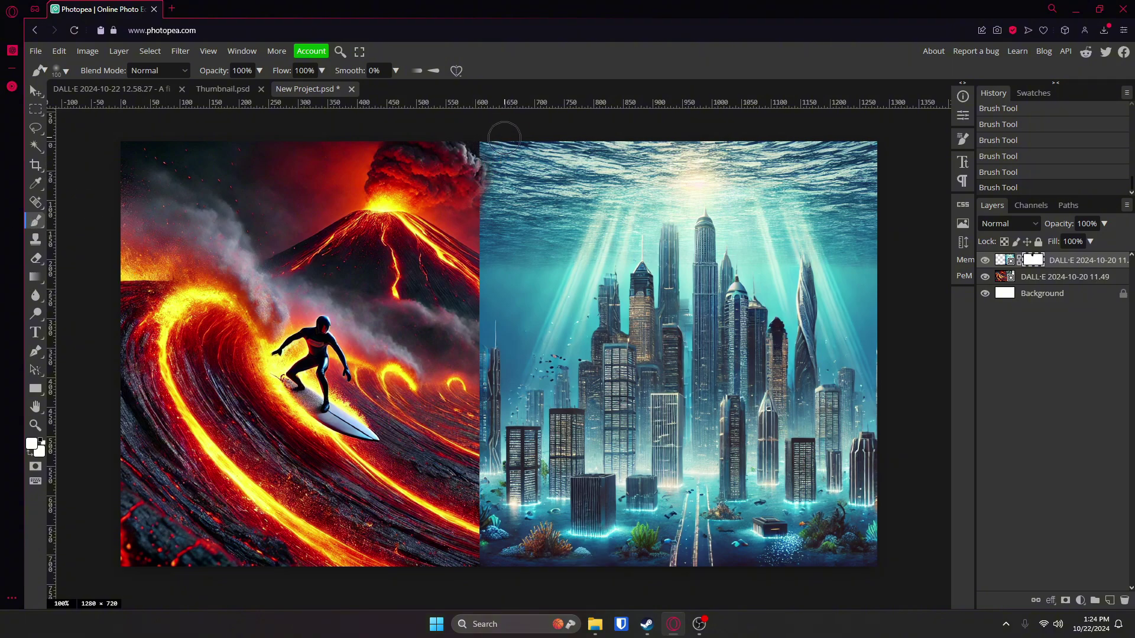
pyautogui.click(32, 444)
pyautogui.moveTo(141, 290); pyautogui.dragTo(121, 345)
pyautogui.click(358, 166)
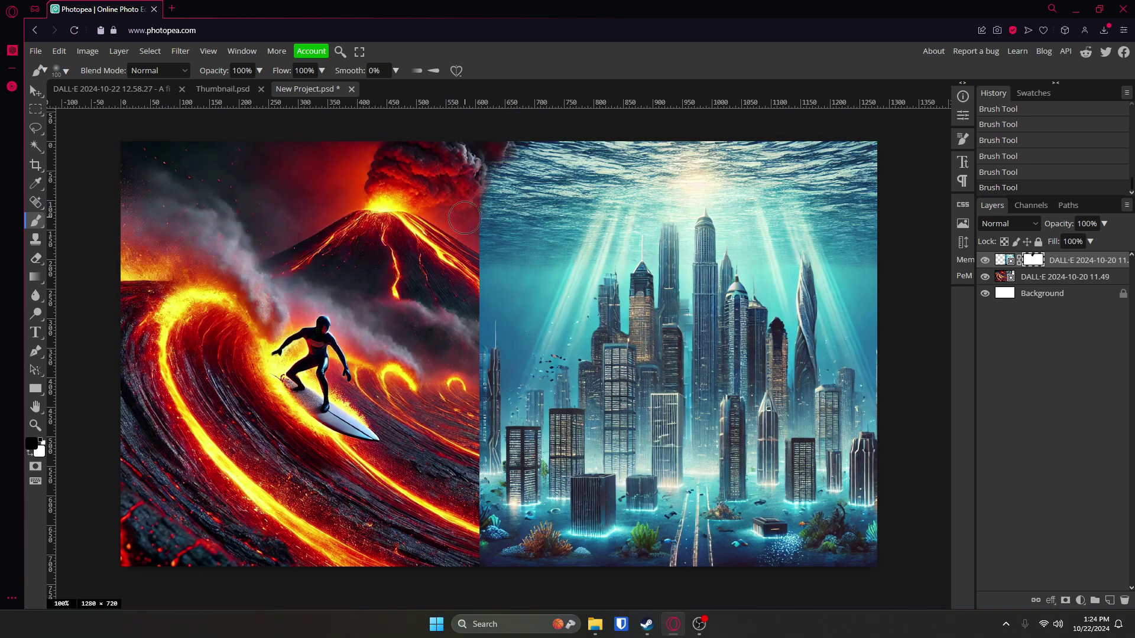
# Step: Paint black along the city mask's seam to extend the volcano slope, smoke and lava waves into the city
pyautogui.moveTo(469, 234)
pyautogui.mouseDown()
pyautogui.moveTo(474, 272)
pyautogui.moveTo(477, 221)
pyautogui.moveTo(540, 315)
pyautogui.moveTo(474, 287)
pyautogui.moveTo(509, 347)
pyautogui.mouseUp()
pyautogui.moveTo(515, 286)
pyautogui.mouseDown()
pyautogui.moveTo(565, 323)
pyautogui.moveTo(573, 306)
pyautogui.moveTo(543, 319)
pyautogui.moveTo(592, 352)
pyautogui.mouseUp()
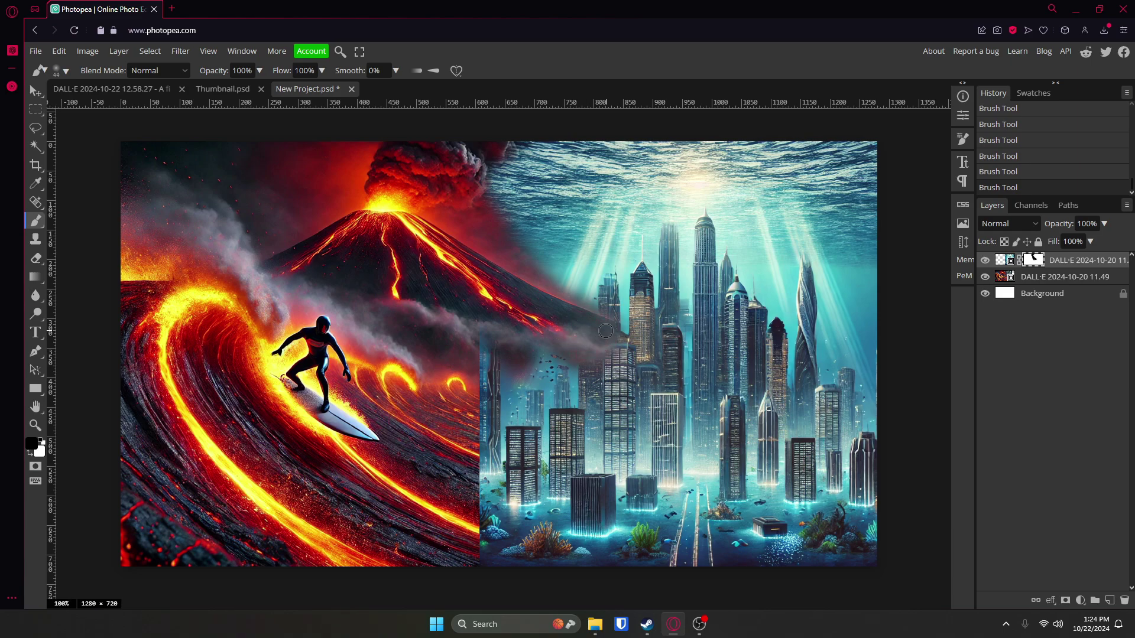
pyautogui.moveTo(556, 355); pyautogui.dragTo(570, 339)
pyautogui.moveTo(469, 363)
pyautogui.mouseDown()
pyautogui.moveTo(492, 359)
pyautogui.moveTo(502, 379)
pyautogui.moveTo(546, 343)
pyautogui.moveTo(519, 385)
pyautogui.moveTo(553, 383)
pyautogui.mouseUp()
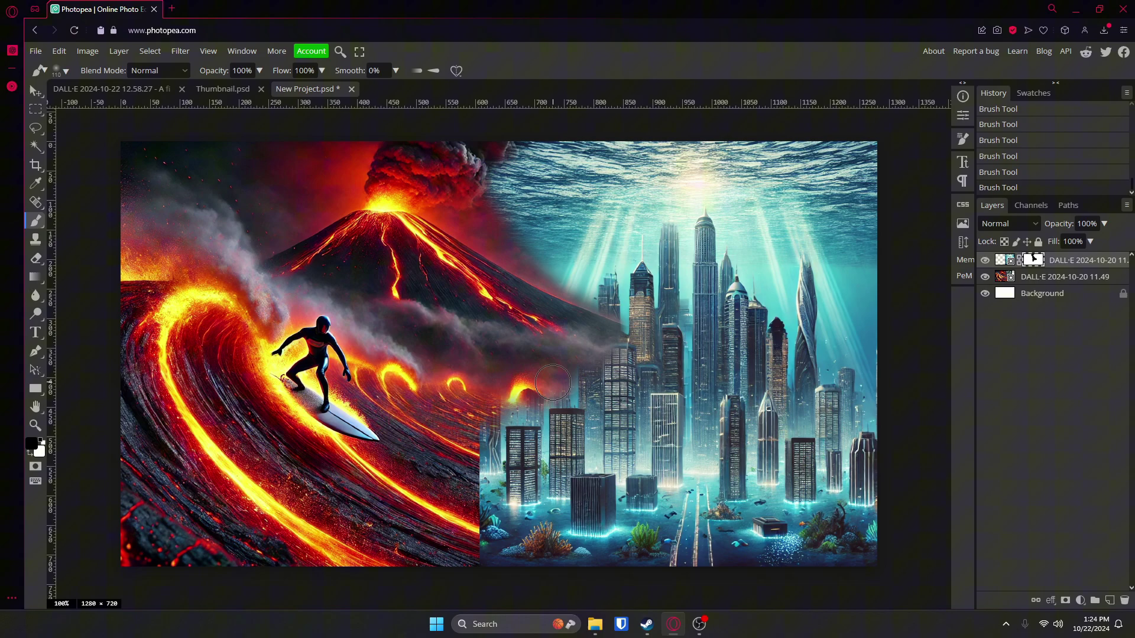
pyautogui.moveTo(493, 410)
pyautogui.mouseDown()
pyautogui.moveTo(473, 458)
pyautogui.moveTo(493, 533)
pyautogui.moveTo(492, 513)
pyautogui.moveTo(486, 554)
pyautogui.moveTo(496, 501)
pyautogui.moveTo(516, 473)
pyautogui.mouseUp()
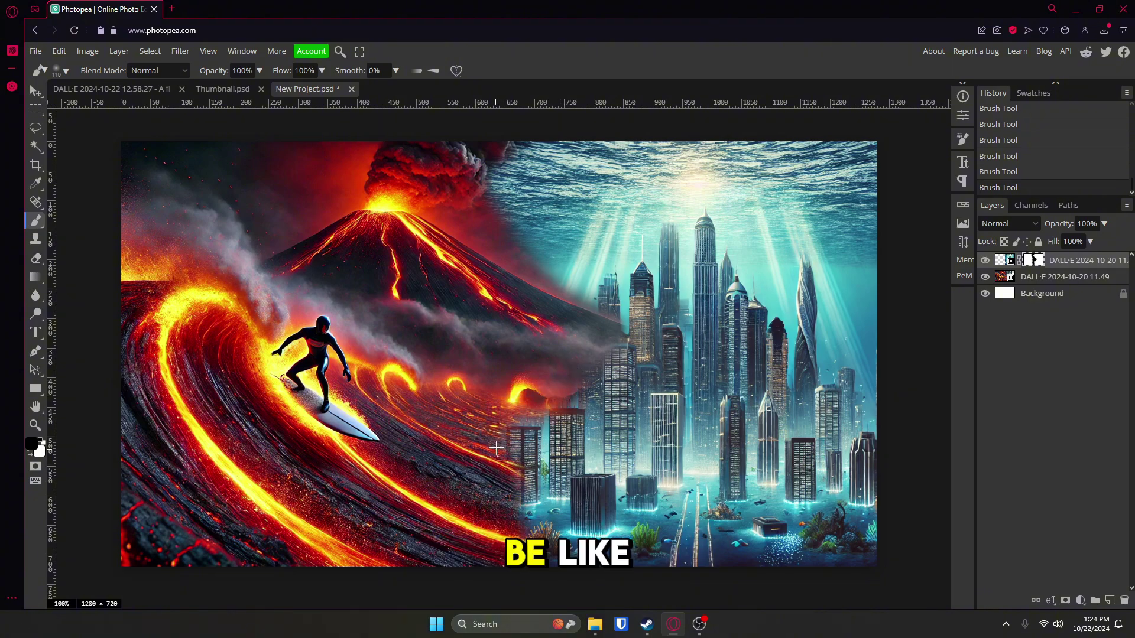
# Step: Restore the leftmost city building in front of the lava by painting white on the mask with a smaller brush
pyautogui.click(34, 425)
pyautogui.moveTo(510, 472)
pyautogui.mouseDown()
pyautogui.moveTo(567, 472)
pyautogui.moveTo(490, 455)
pyautogui.moveTo(470, 535)
pyautogui.mouseUp()
pyautogui.click(35, 239)
pyautogui.click(36, 221)
pyautogui.press('[')
pyautogui.press('[')
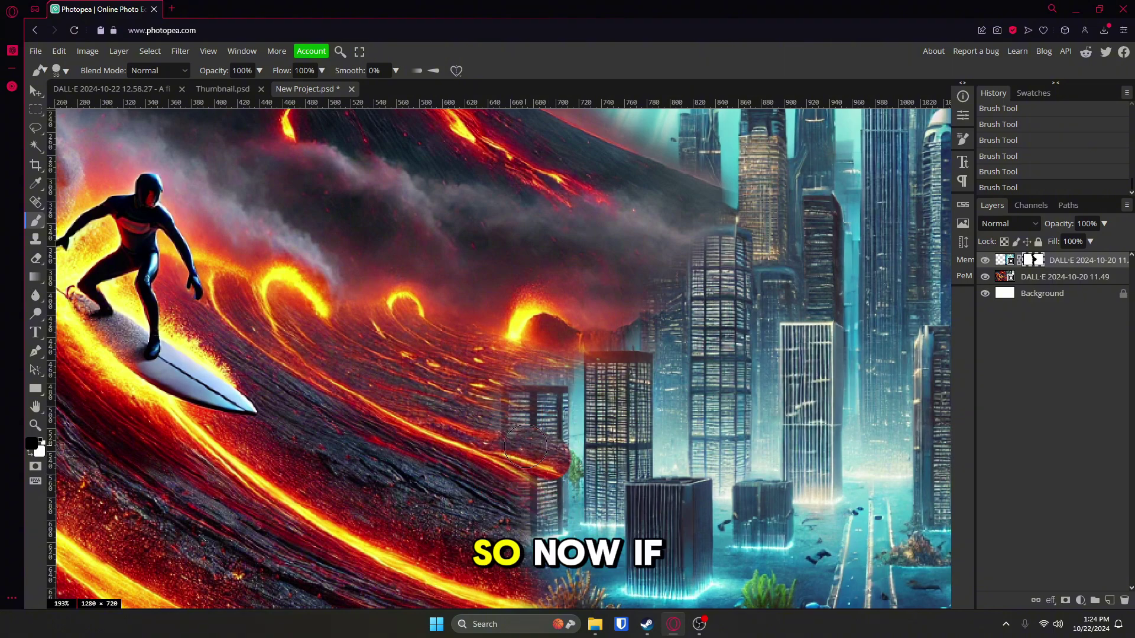
pyautogui.press('x')
pyautogui.moveTo(542, 458)
pyautogui.mouseDown()
pyautogui.moveTo(545, 443)
pyautogui.moveTo(550, 472)
pyautogui.moveTo(523, 464)
pyautogui.moveTo(525, 408)
pyautogui.mouseUp()
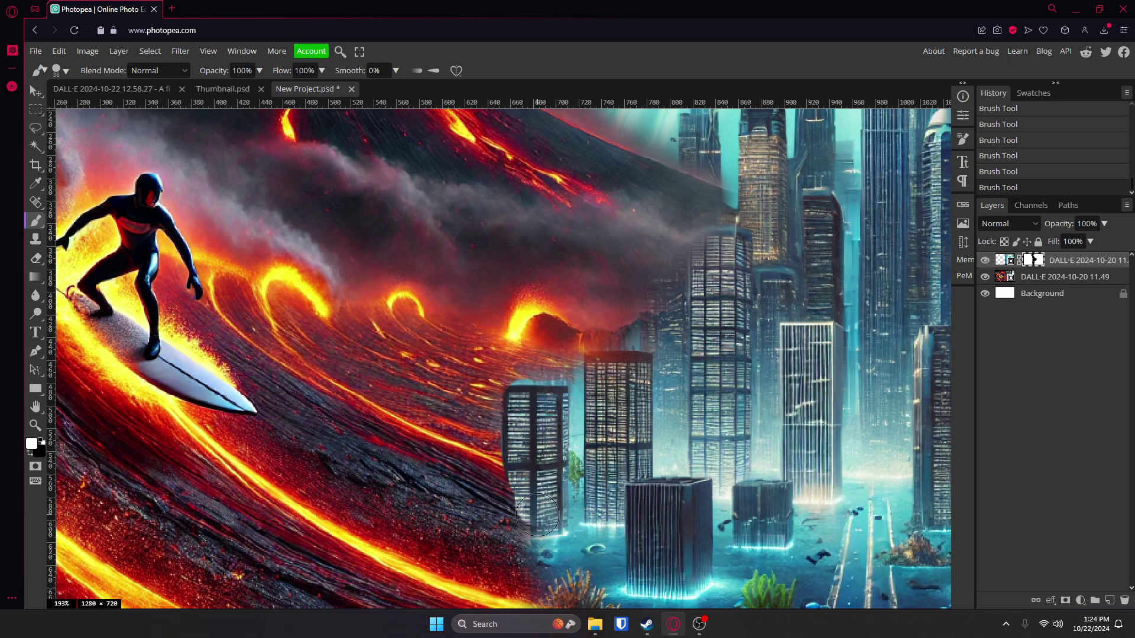
pyautogui.moveTo(538, 515); pyautogui.dragTo(521, 476)
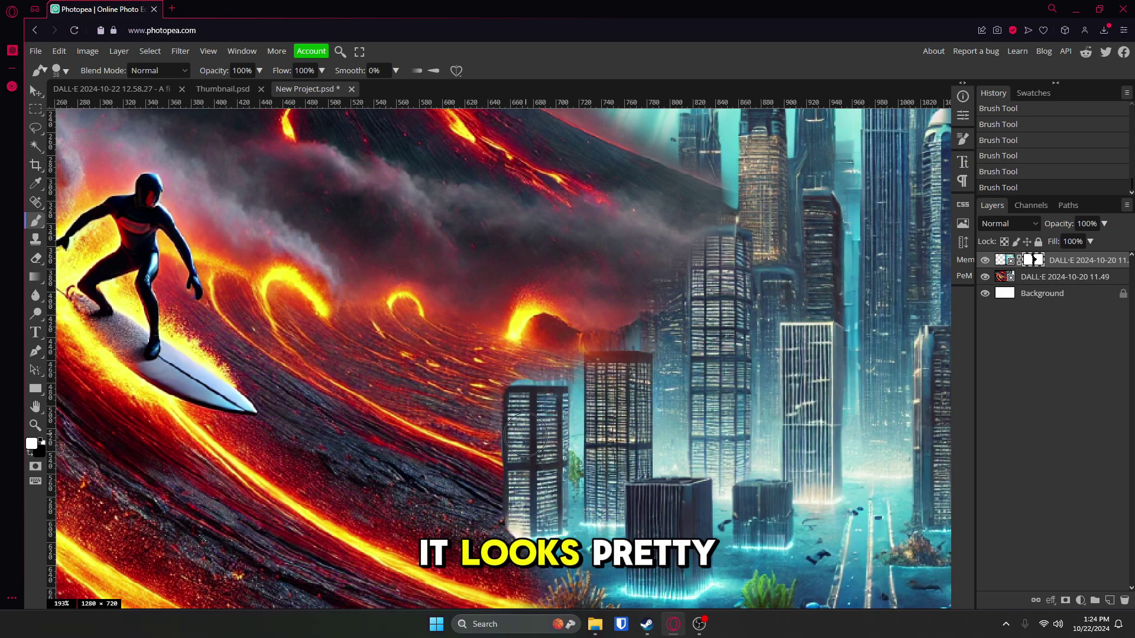
# Step: Refine the city mask around the buildings beside the lava, extending the lava with black and restoring the faded building behind with white
pyautogui.press('x')
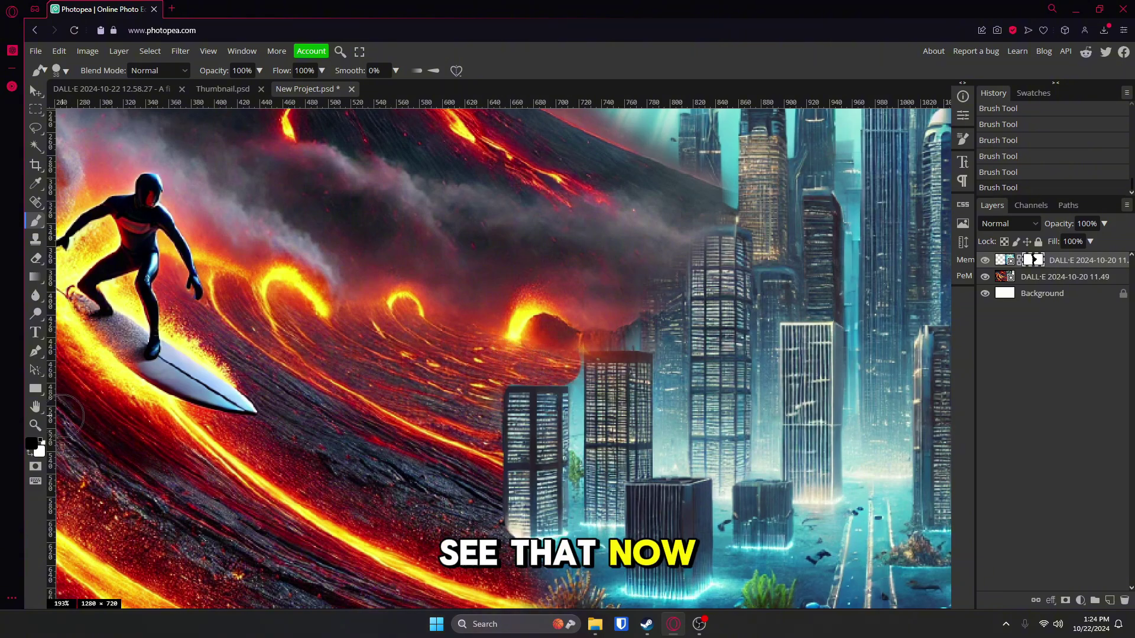
pyautogui.click(35, 425)
pyautogui.moveTo(234, 421); pyautogui.dragTo(202, 416)
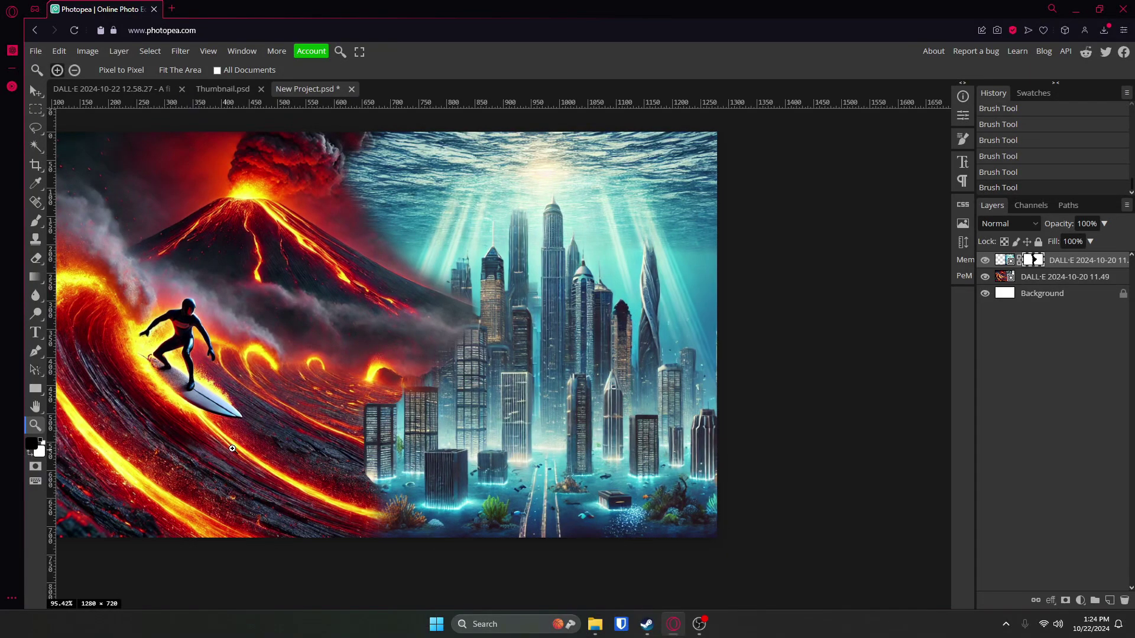
pyautogui.scroll(4, 234, 450)
pyautogui.moveTo(495, 344)
pyautogui.mouseDown()
pyautogui.moveTo(534, 343)
pyautogui.moveTo(512, 344)
pyautogui.moveTo(478, 198)
pyautogui.moveTo(482, 338)
pyautogui.moveTo(500, 376)
pyautogui.mouseUp()
pyautogui.click(33, 221)
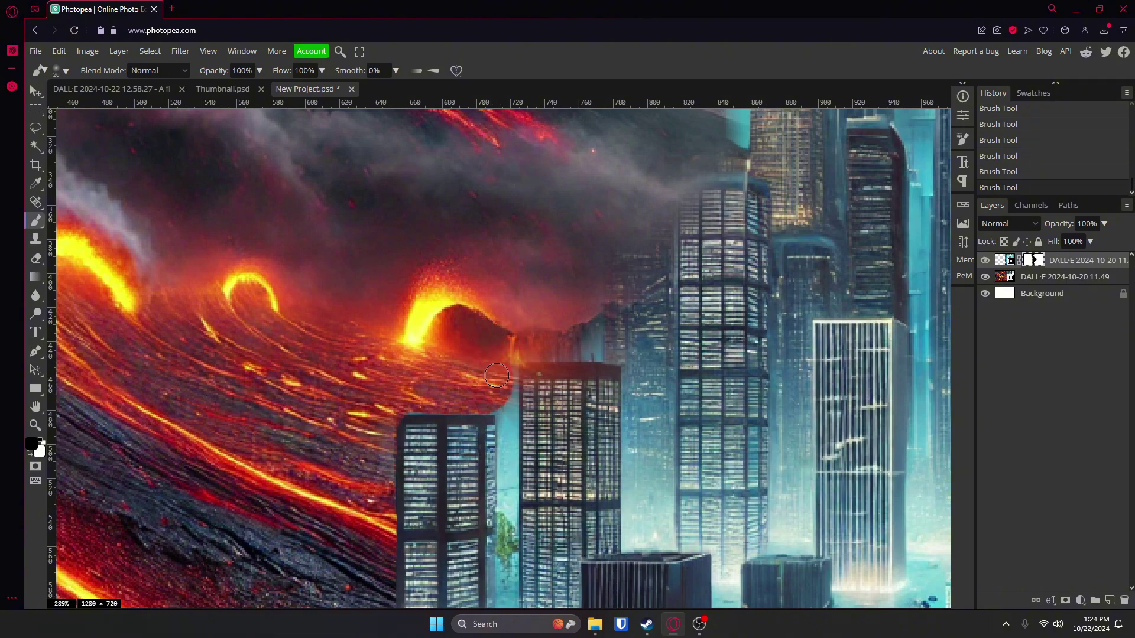
pyautogui.press('x')
pyautogui.moveTo(518, 384); pyautogui.dragTo(527, 373)
pyautogui.press('x')
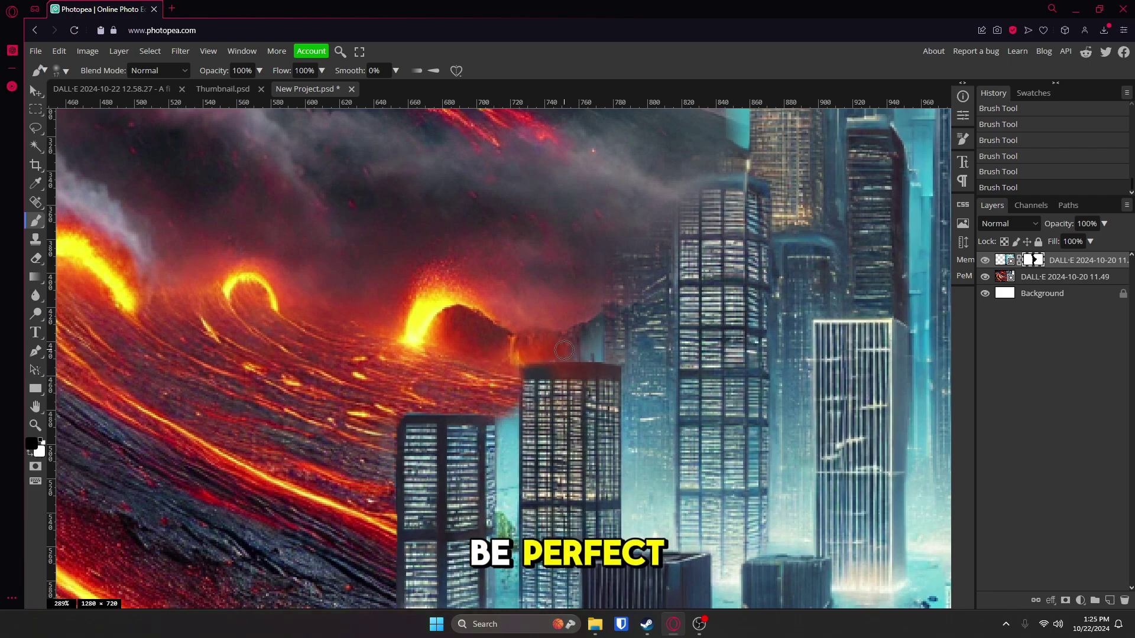
pyautogui.moveTo(570, 344)
pyautogui.mouseDown()
pyautogui.moveTo(583, 333)
pyautogui.moveTo(574, 343)
pyautogui.mouseUp()
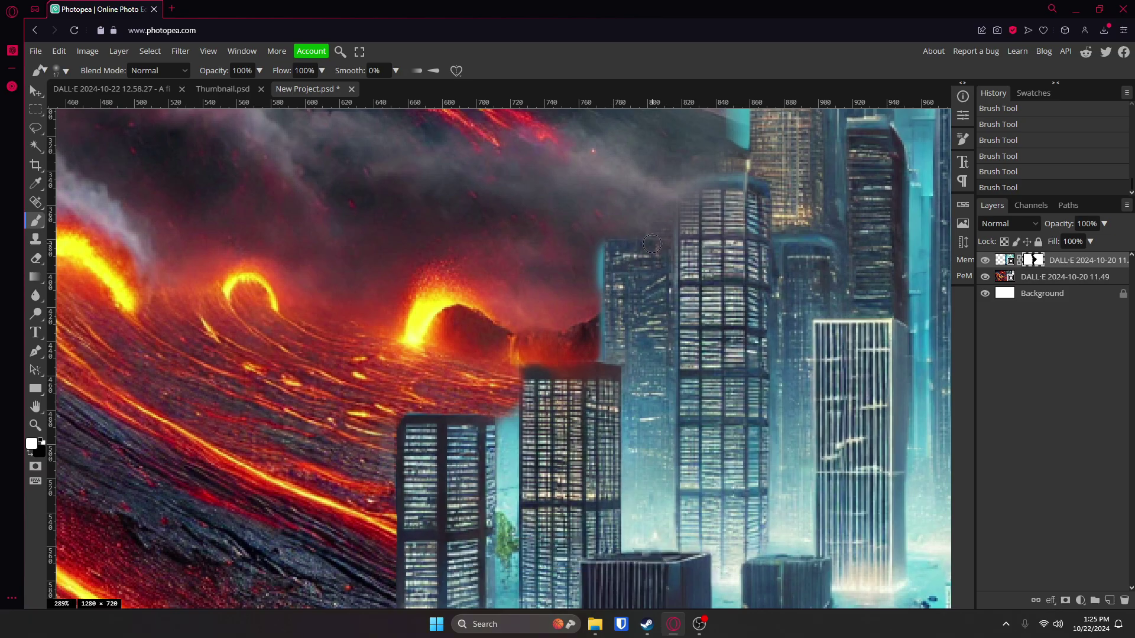
# Step: Examine the blend between the volcano slope, the smoke and the city towers up close
pyautogui.click(34, 429)
pyautogui.scroll(-6, 319, 332)
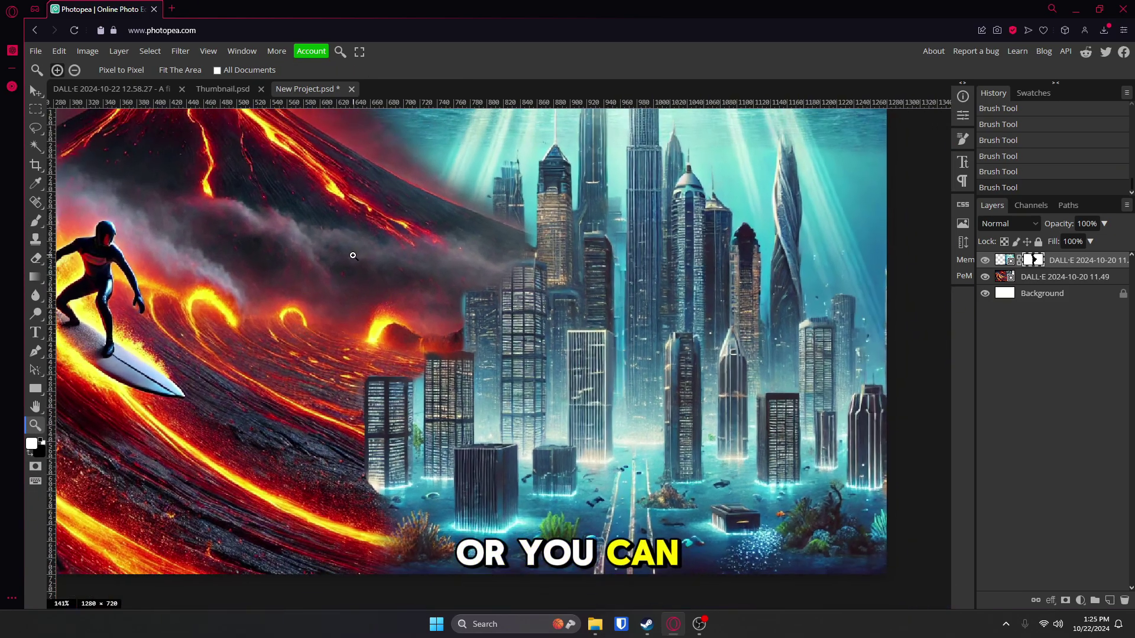
pyautogui.scroll(1, 352, 254)
pyautogui.scroll(3, 313, 255)
pyautogui.scroll(8, 493, 310)
pyautogui.scroll(-10, 583, 287)
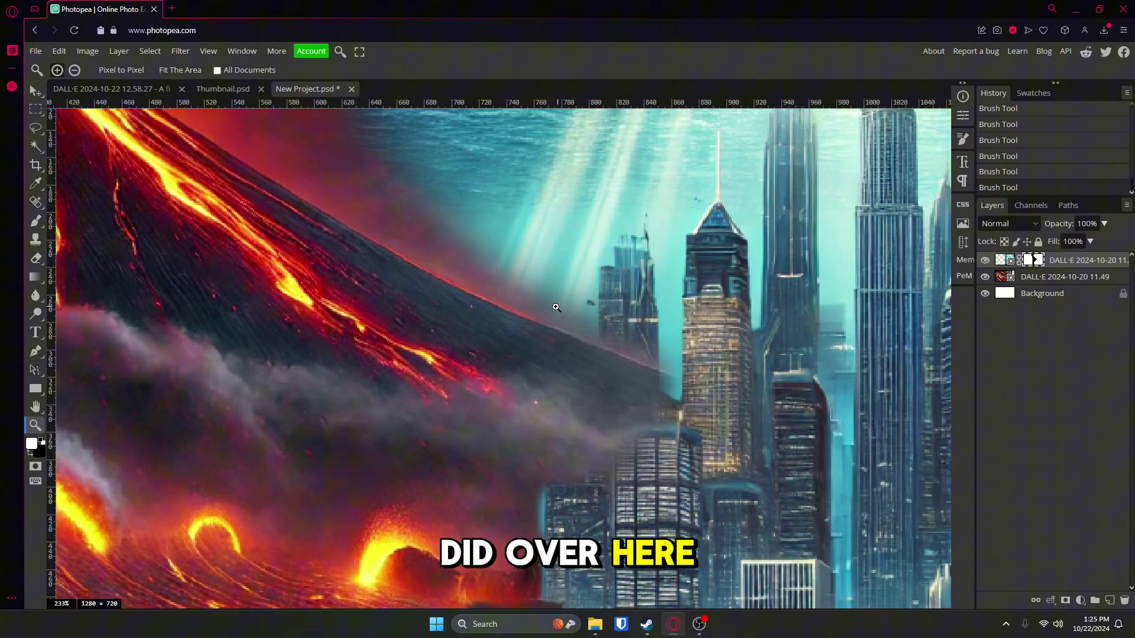
pyautogui.scroll(2, 617, 384)
pyautogui.scroll(2, 617, 383)
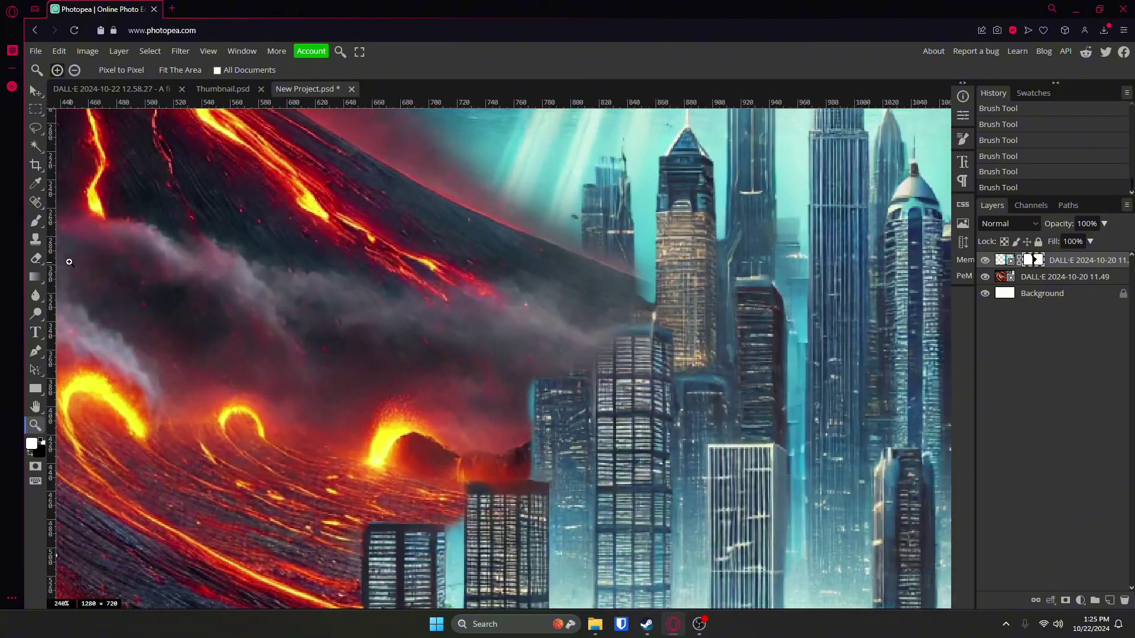
# Step: Clean the far building's outer edge with black on the mask and restore the top of the tall building beside it with white
pyautogui.click(37, 225)
pyautogui.moveTo(520, 384)
pyautogui.mouseDown()
pyautogui.moveTo(523, 410)
pyautogui.moveTo(526, 385)
pyautogui.mouseUp()
pyautogui.press('x')
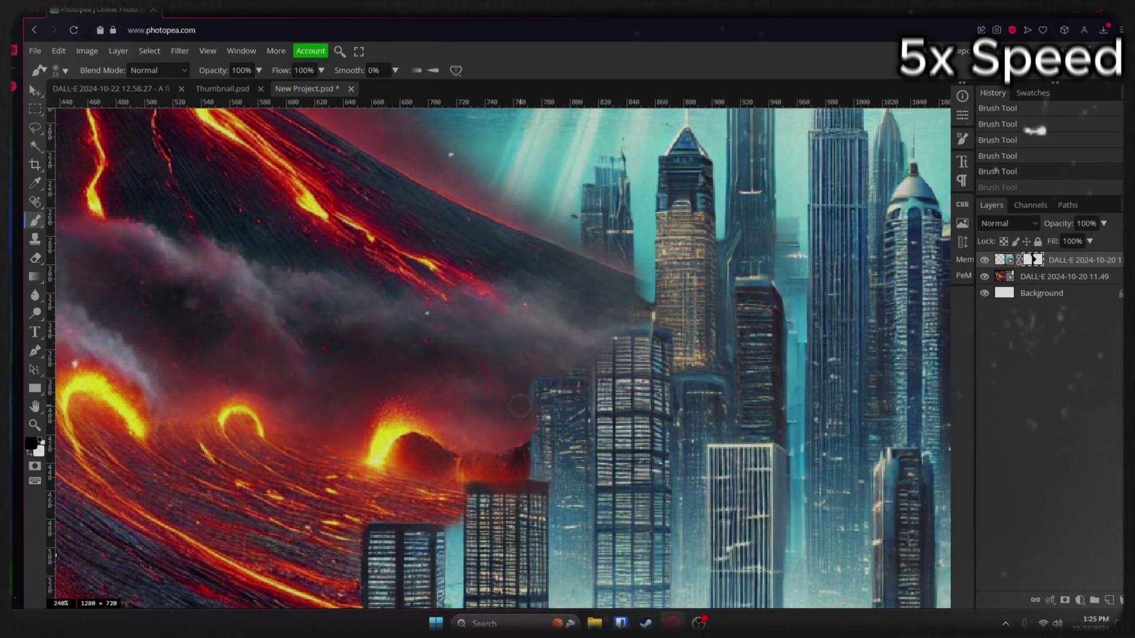
pyautogui.press('x')
pyautogui.moveTo(609, 346)
pyautogui.mouseDown()
pyautogui.moveTo(615, 372)
pyautogui.moveTo(585, 361)
pyautogui.mouseUp()
pyautogui.press('x')
pyautogui.press('x')
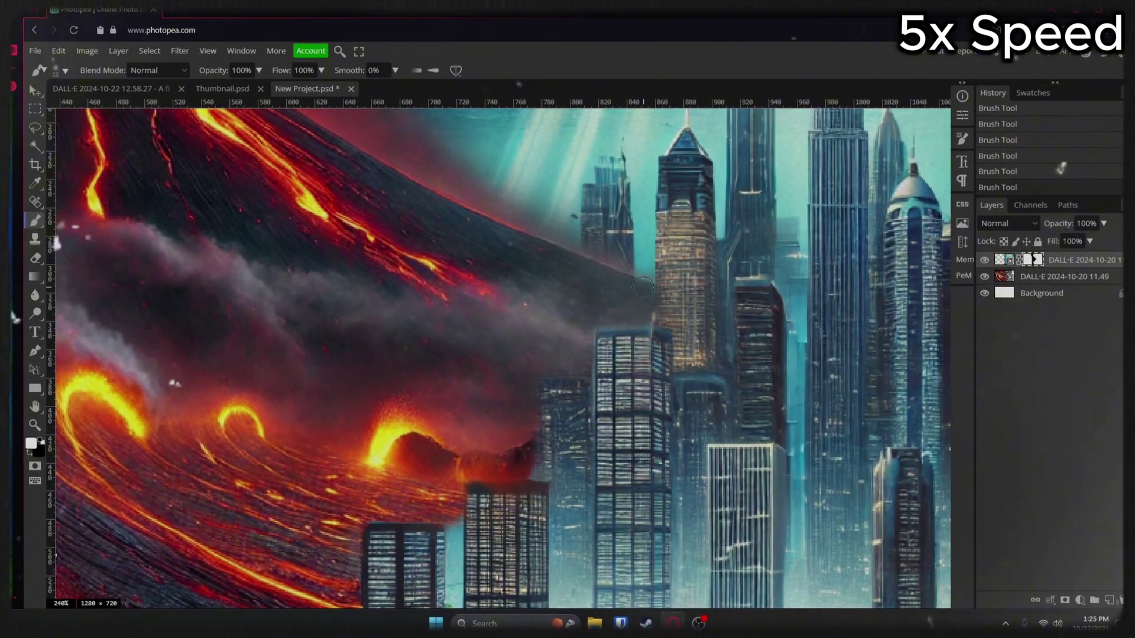
# Step: Extend the tip of the volcano slope up to the tower by painting black on the mask with a smaller brush
pyautogui.press('[')
pyautogui.press('[')
pyautogui.press('x')
pyautogui.moveTo(641, 313); pyautogui.dragTo(641, 288)
pyautogui.scroll(-5, 641, 288)
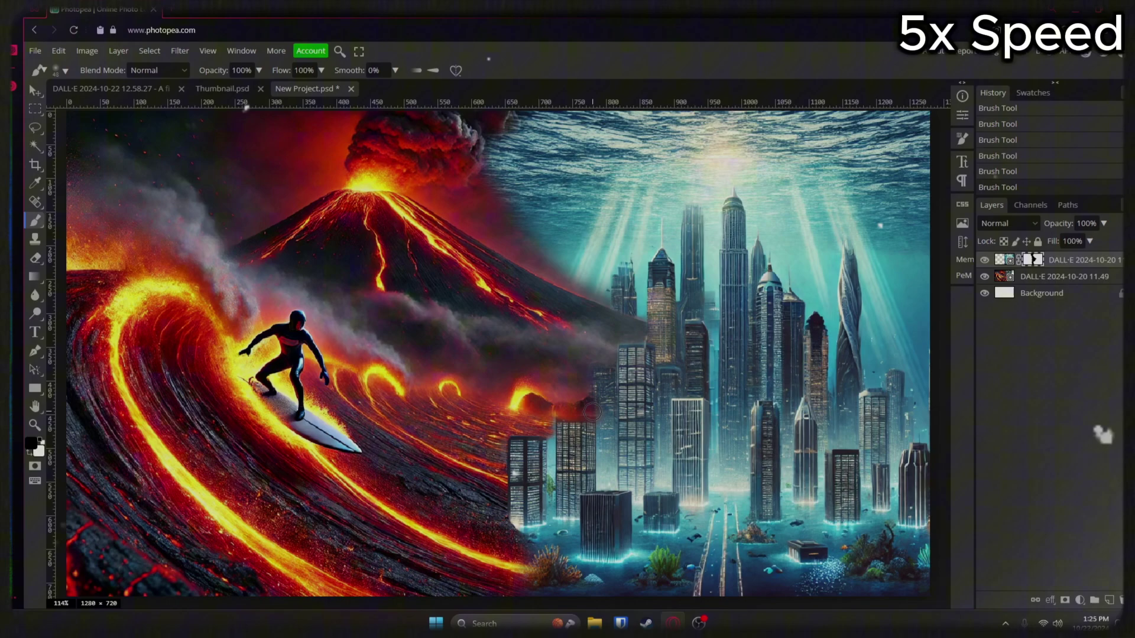
pyautogui.press('x')
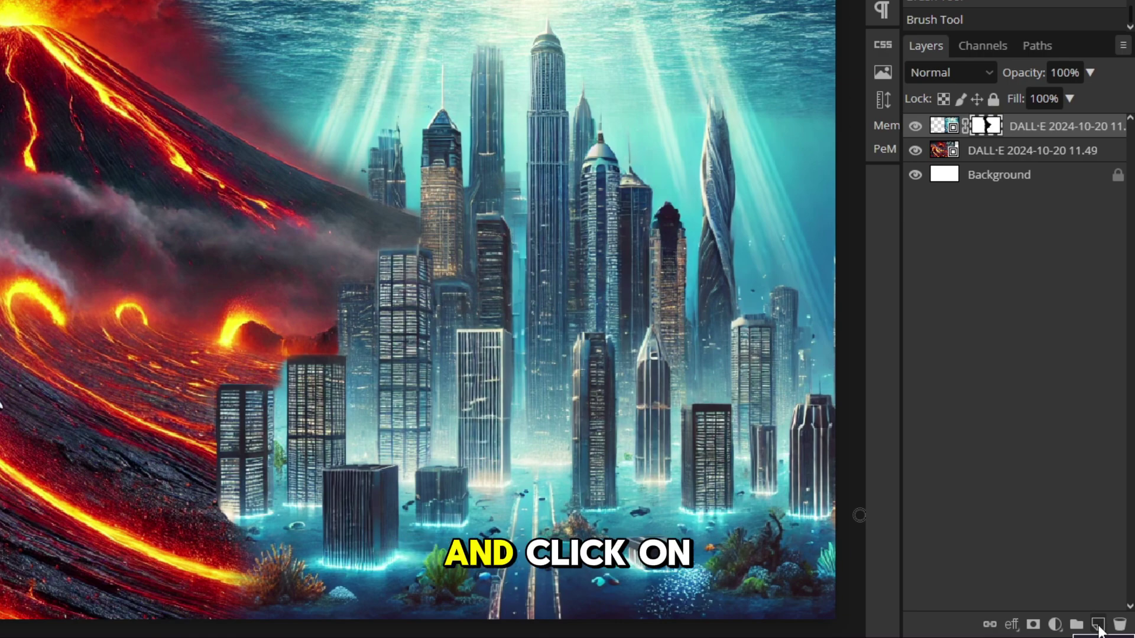
# Step: Add a new empty layer above the masked city layer and enlarge the brush
pyautogui.click(1098, 626)
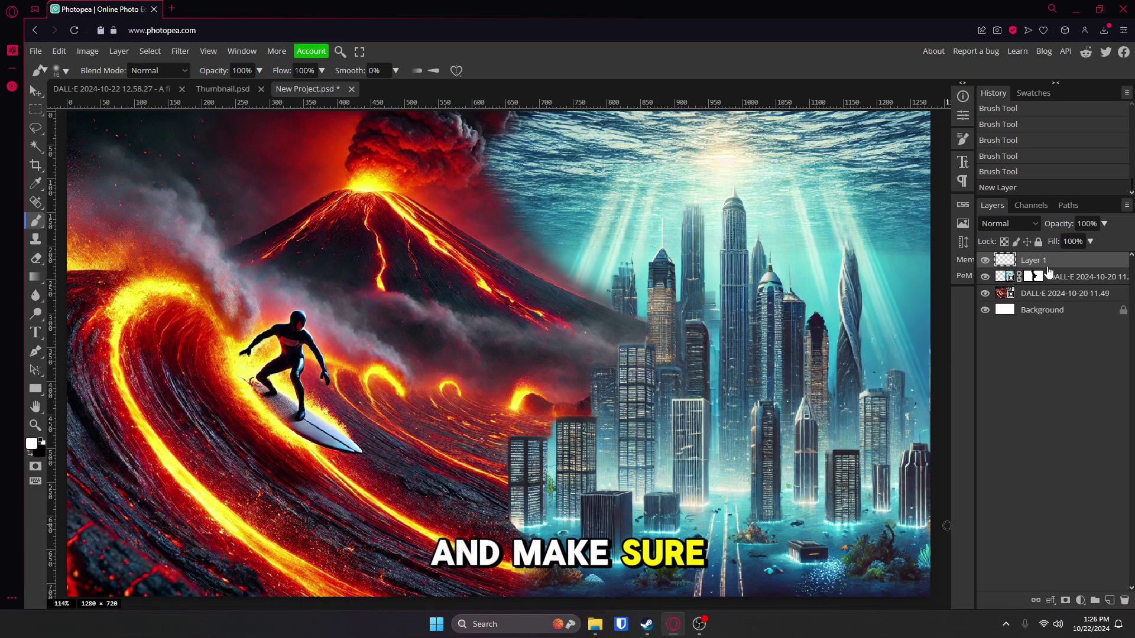
pyautogui.moveTo(1048, 272); pyautogui.dragTo(1024, 245)
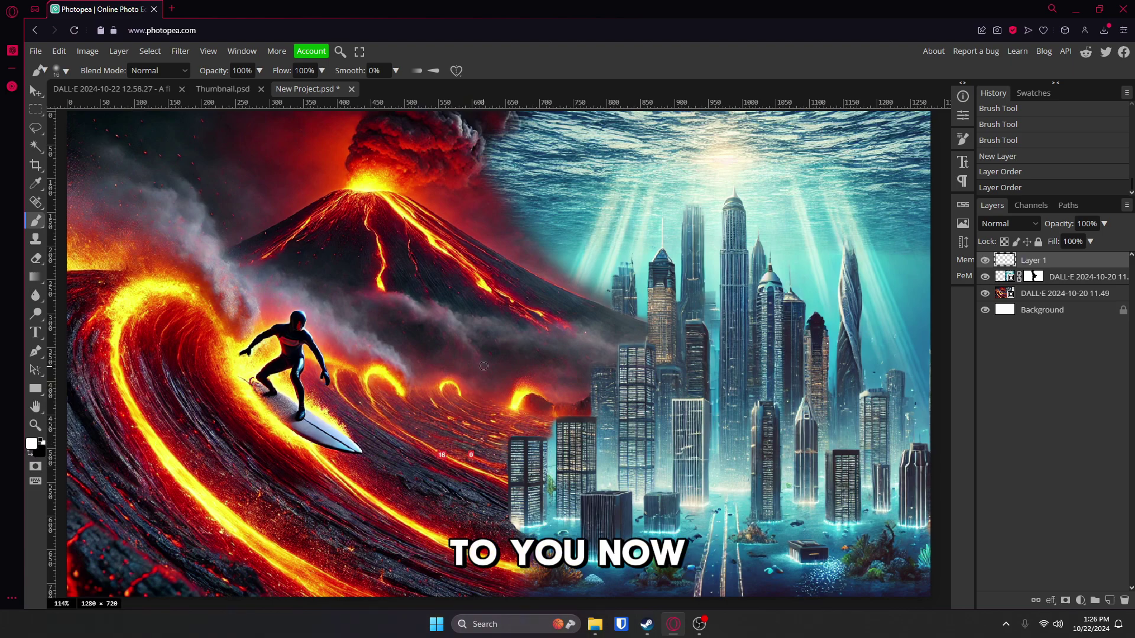
pyautogui.moveTo(457, 455); pyautogui.dragTo(523, 455)
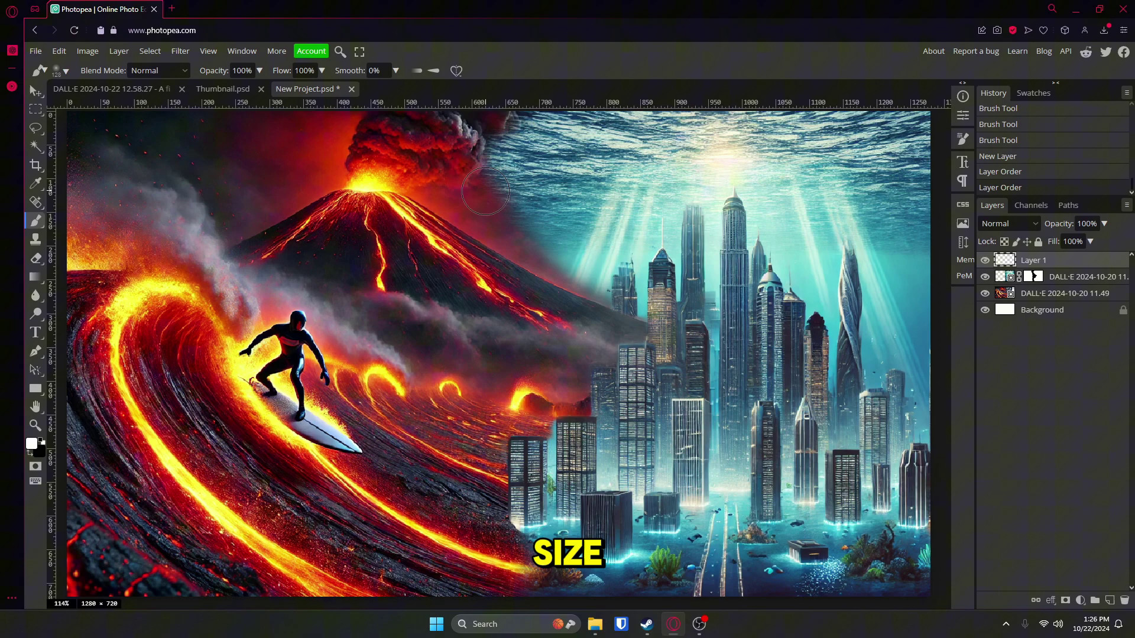
# Step: Paint a soft white line along the whole seam between lava and city with a size 72 brush, undoing the wider stroke
pyautogui.moveTo(540, 546)
pyautogui.mouseDown()
pyautogui.moveTo(536, 589)
pyautogui.moveTo(498, 457)
pyautogui.moveTo(519, 432)
pyautogui.moveTo(580, 404)
pyautogui.moveTo(606, 359)
pyautogui.moveTo(644, 330)
pyautogui.moveTo(564, 271)
pyautogui.moveTo(504, 187)
pyautogui.moveTo(488, 133)
pyautogui.moveTo(520, 107)
pyautogui.mouseUp()
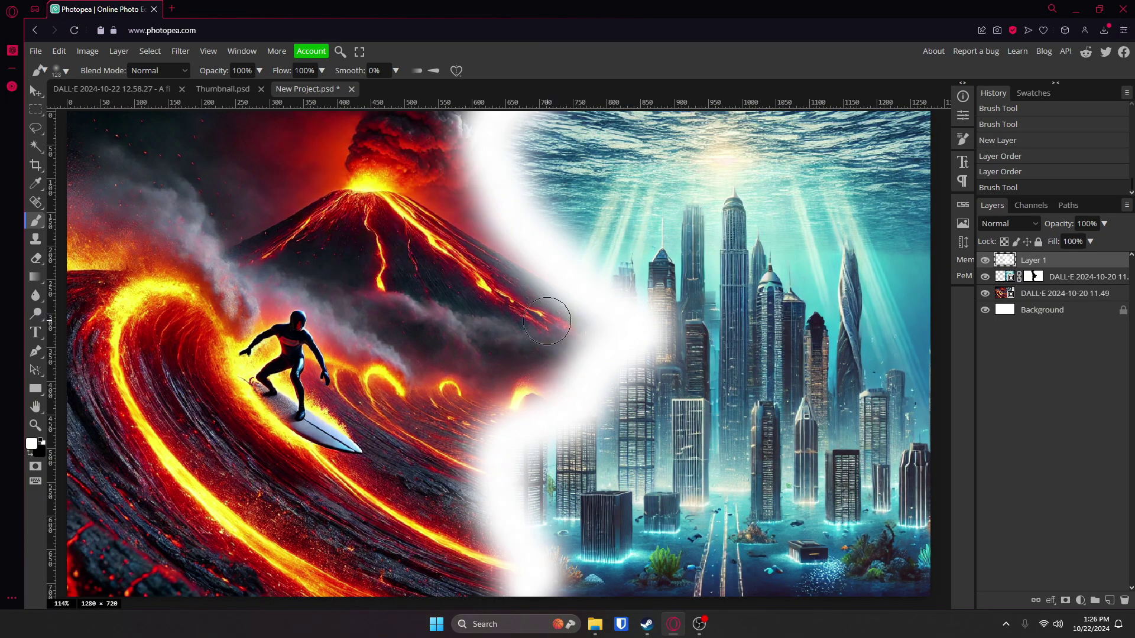
pyautogui.hotkey('ctrl', 'z')
pyautogui.press('[')
pyautogui.press('[')
pyautogui.press('[')
pyautogui.press('[')
pyautogui.press('[')
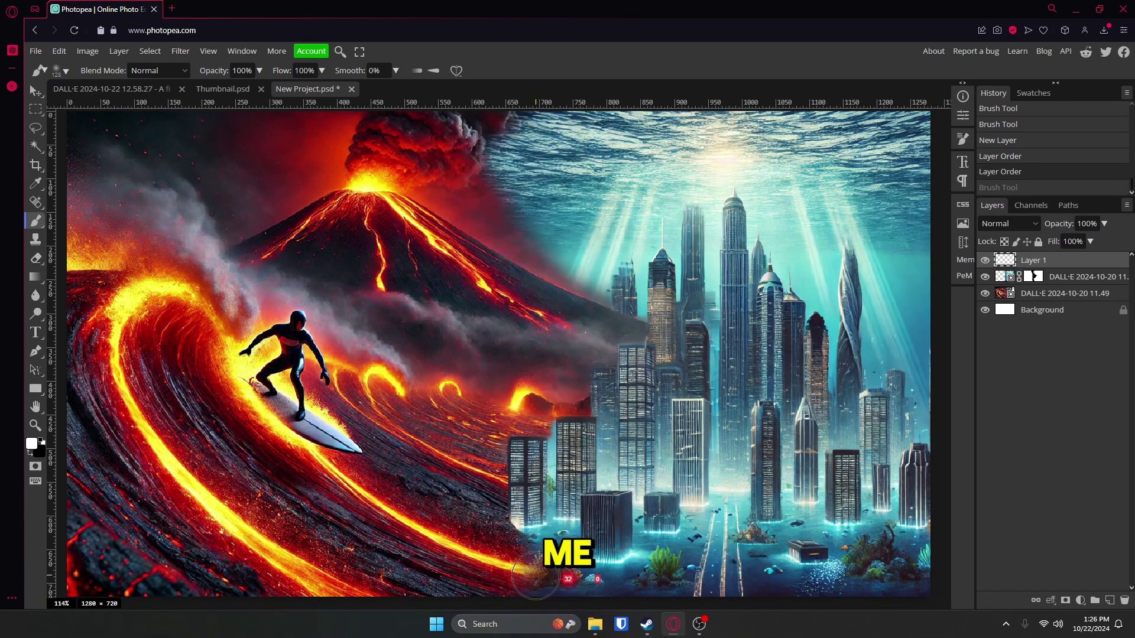
pyautogui.moveTo(529, 591)
pyautogui.mouseDown()
pyautogui.moveTo(597, 379)
pyautogui.moveTo(637, 322)
pyautogui.moveTo(594, 305)
pyautogui.moveTo(508, 197)
pyautogui.moveTo(488, 153)
pyautogui.moveTo(506, 109)
pyautogui.mouseUp()
# Step: Set the white line layer's blending mode to Overlay
pyautogui.click(1017, 224)
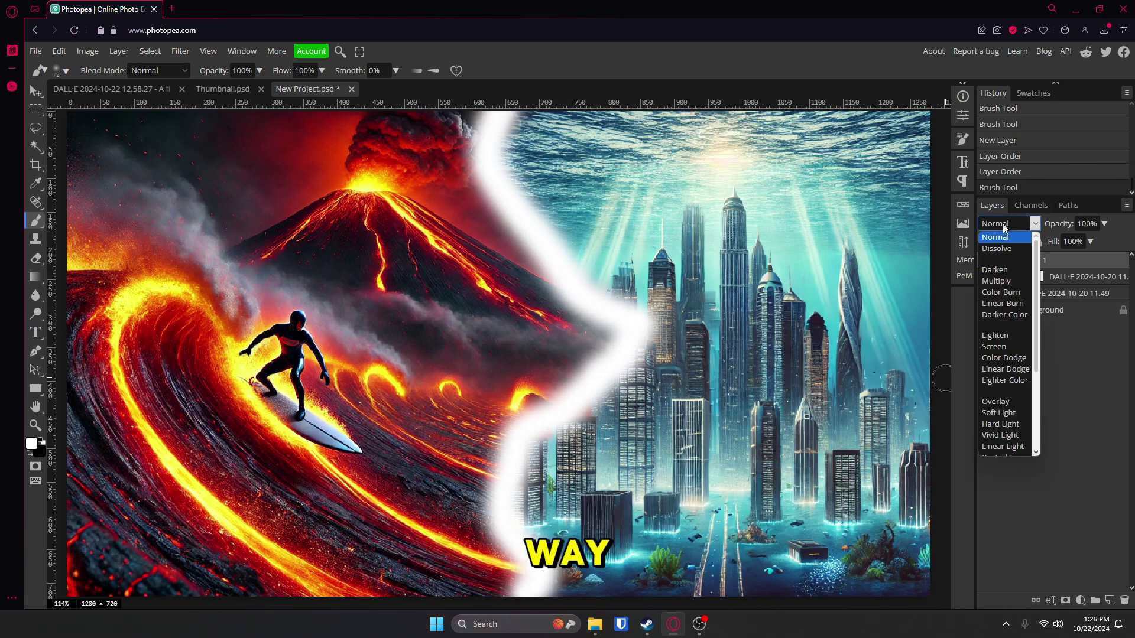
pyautogui.click(1033, 223)
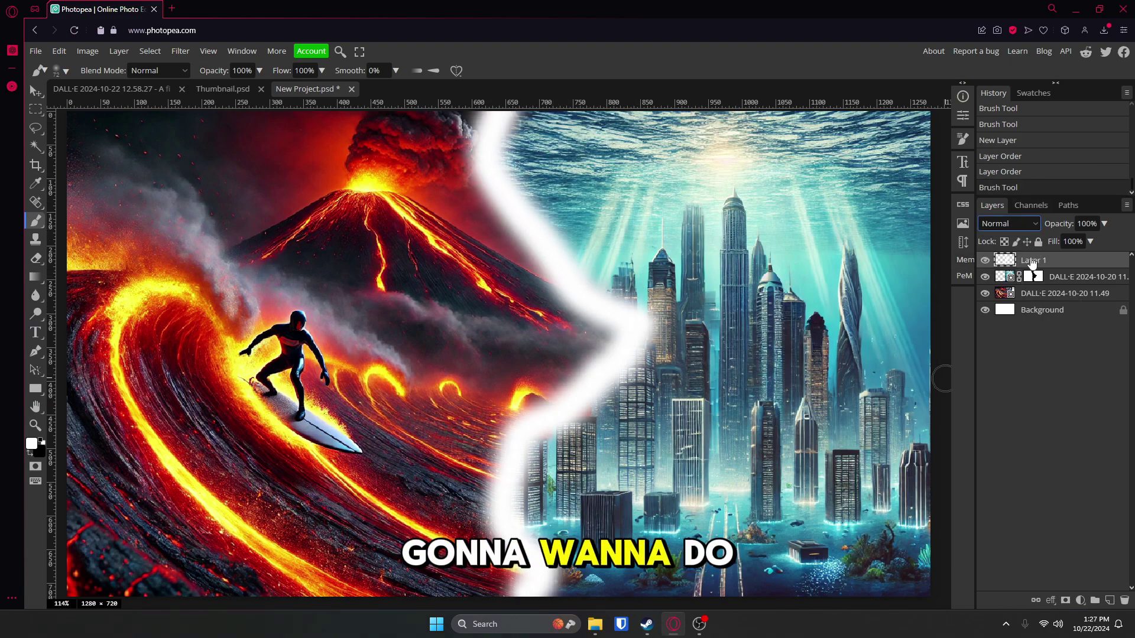
pyautogui.click(1008, 223)
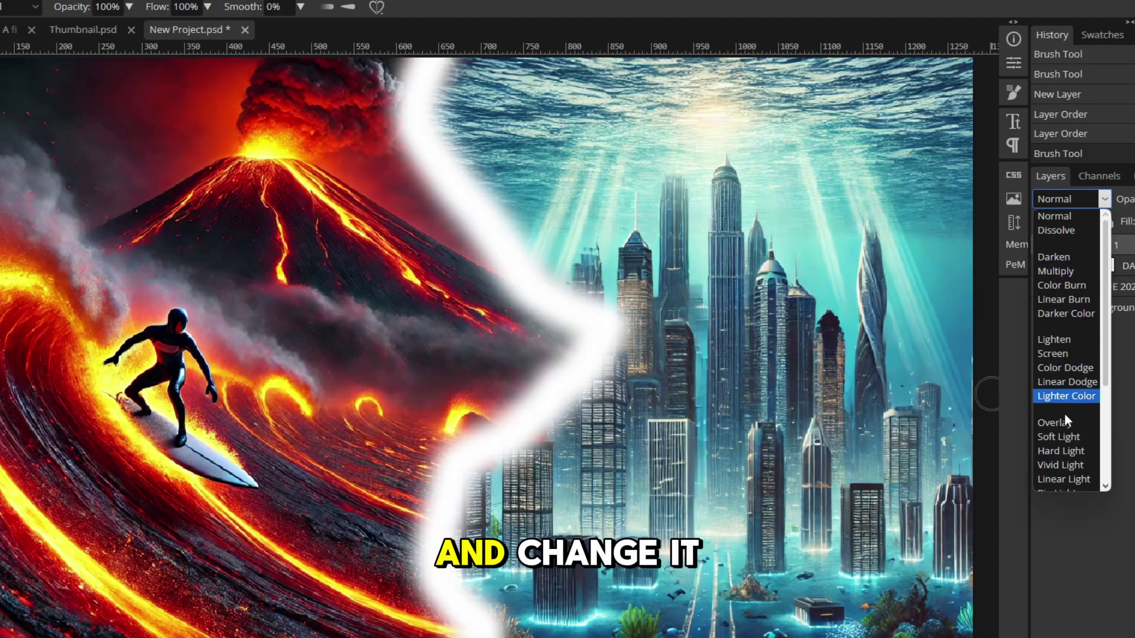
pyautogui.click(1058, 422)
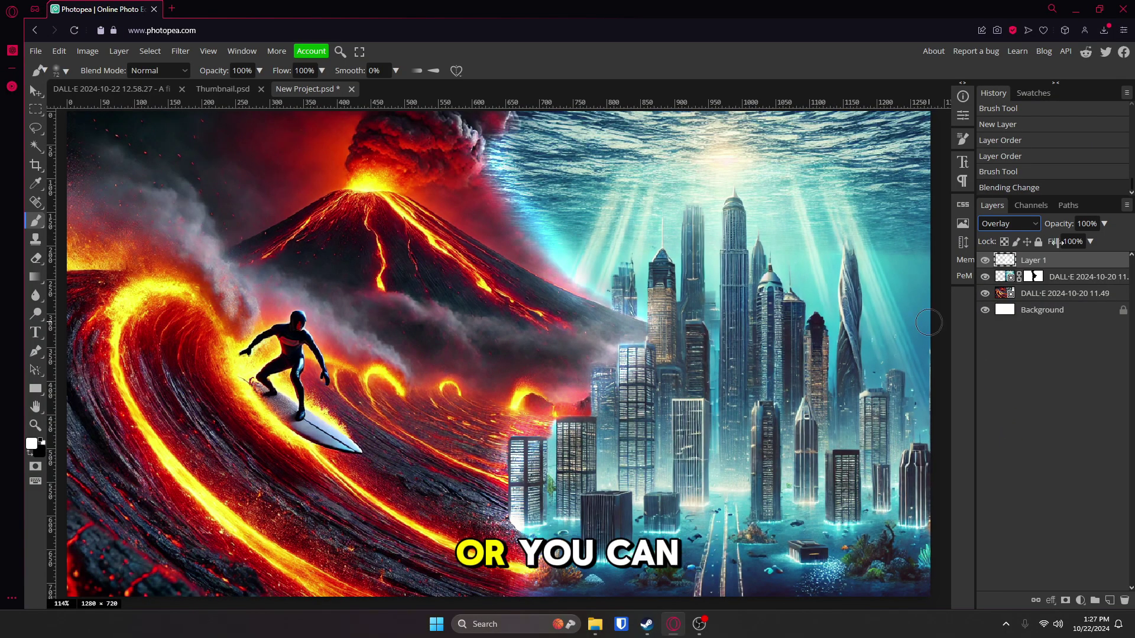
# Step: Try the Color Dodge, Multiply and Darken blending modes on the white line layer, and return it to Overlay
pyautogui.click(1008, 223)
pyautogui.click(1007, 360)
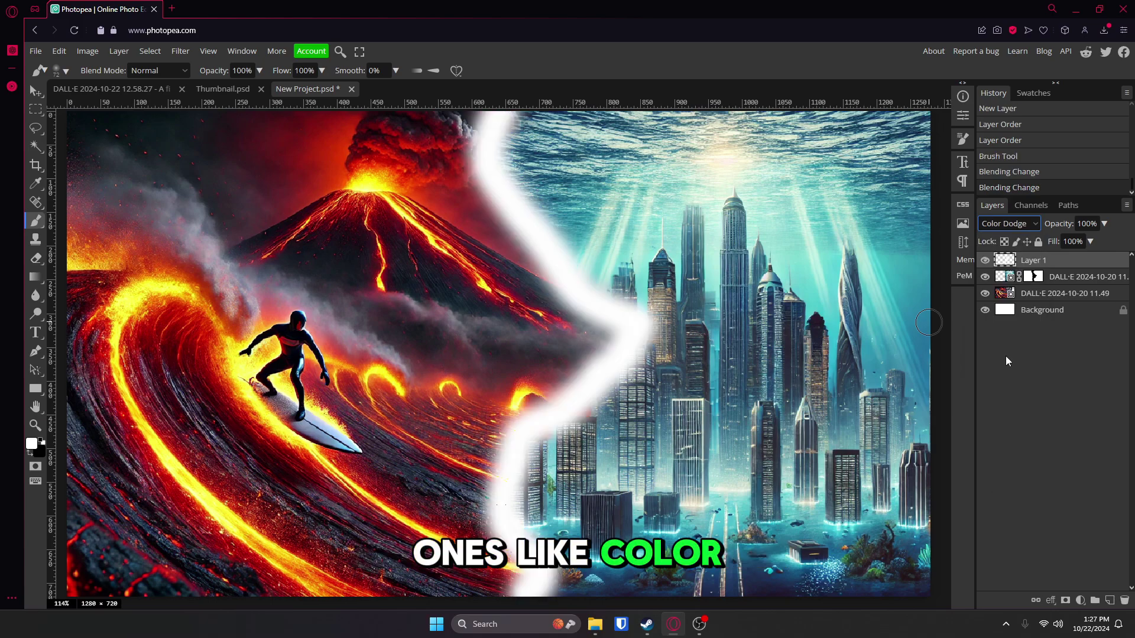
pyautogui.click(1010, 225)
pyautogui.click(1004, 282)
pyautogui.click(1008, 225)
pyautogui.click(1003, 268)
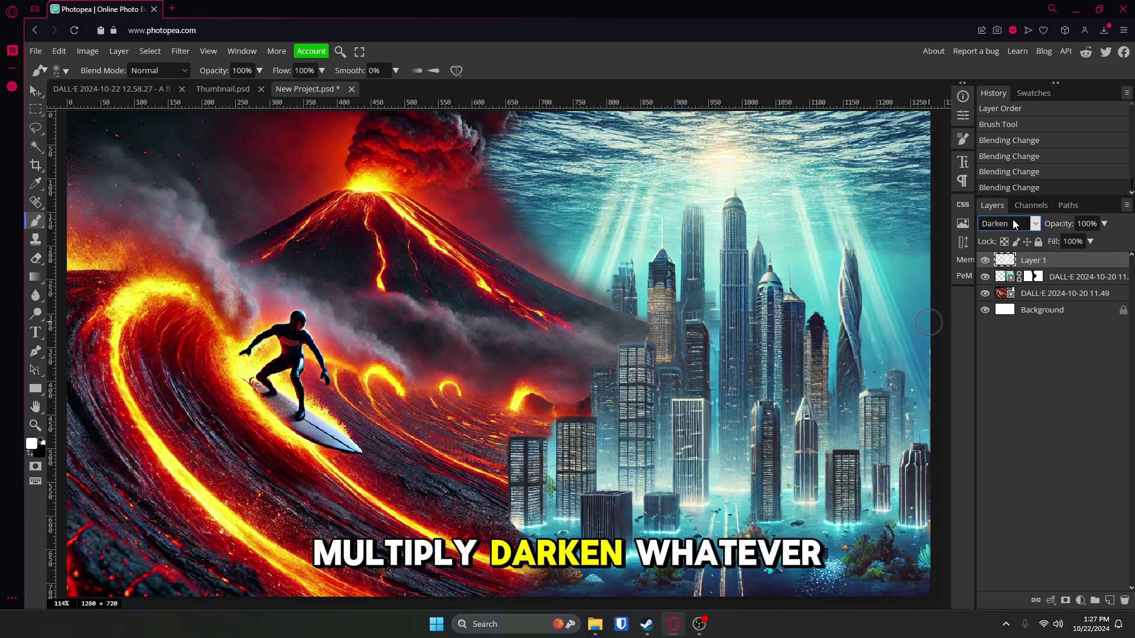
pyautogui.click(1013, 224)
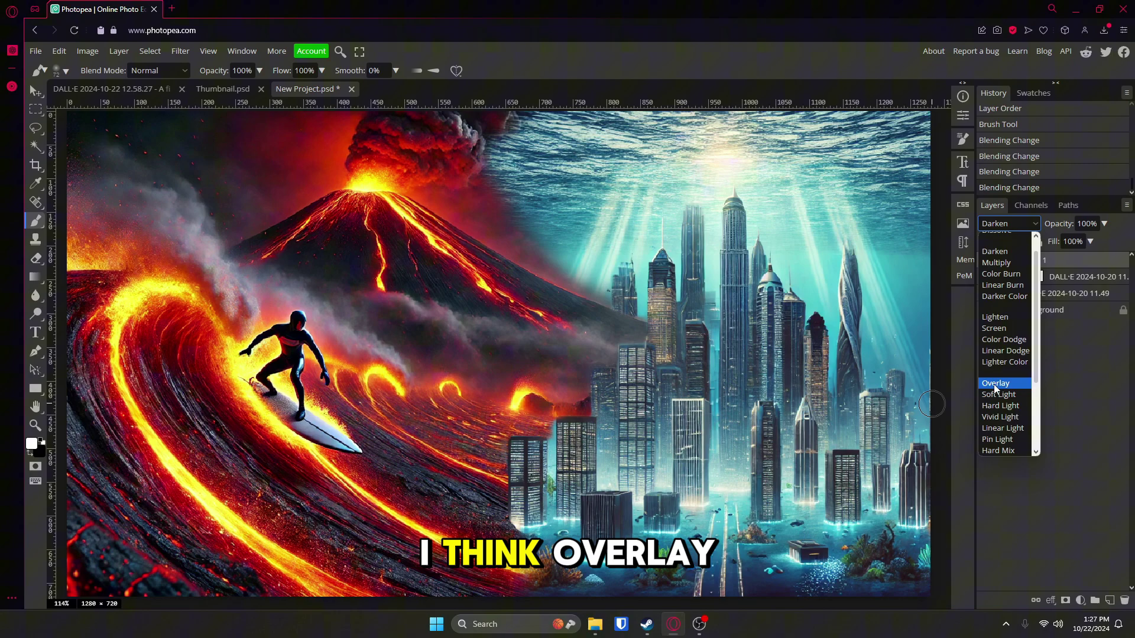
pyautogui.click(996, 384)
# Step: Duplicate the Overlay line layer to strengthen the glow, undo the copy, and look over the whole image
pyautogui.hotkey('ctrl', 'j')
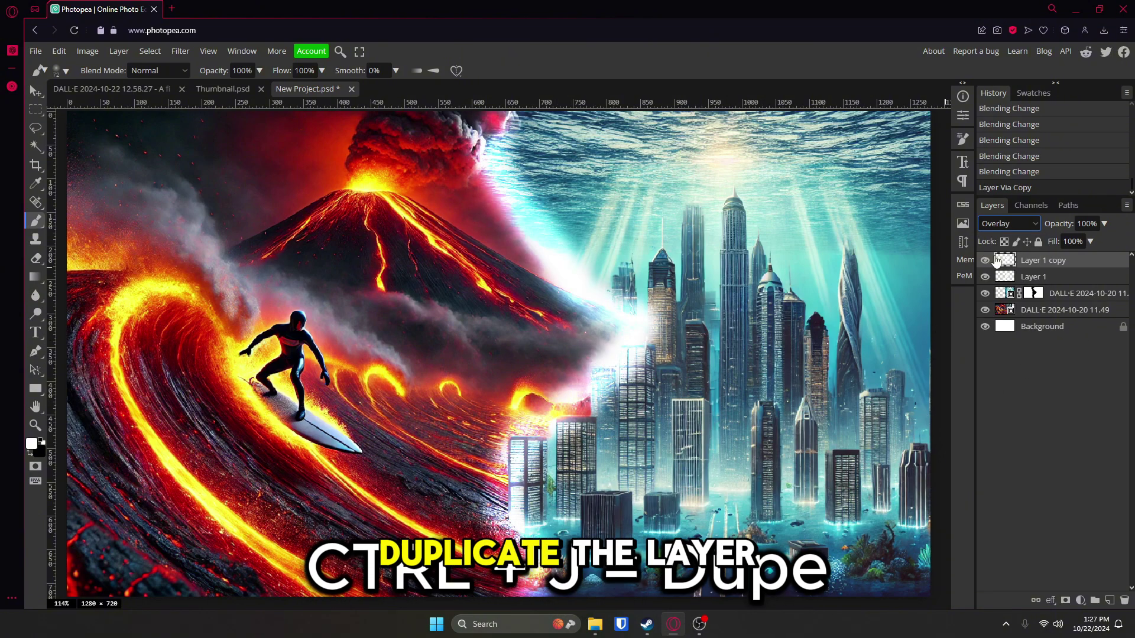
pyautogui.hotkey('ctrl', 'z')
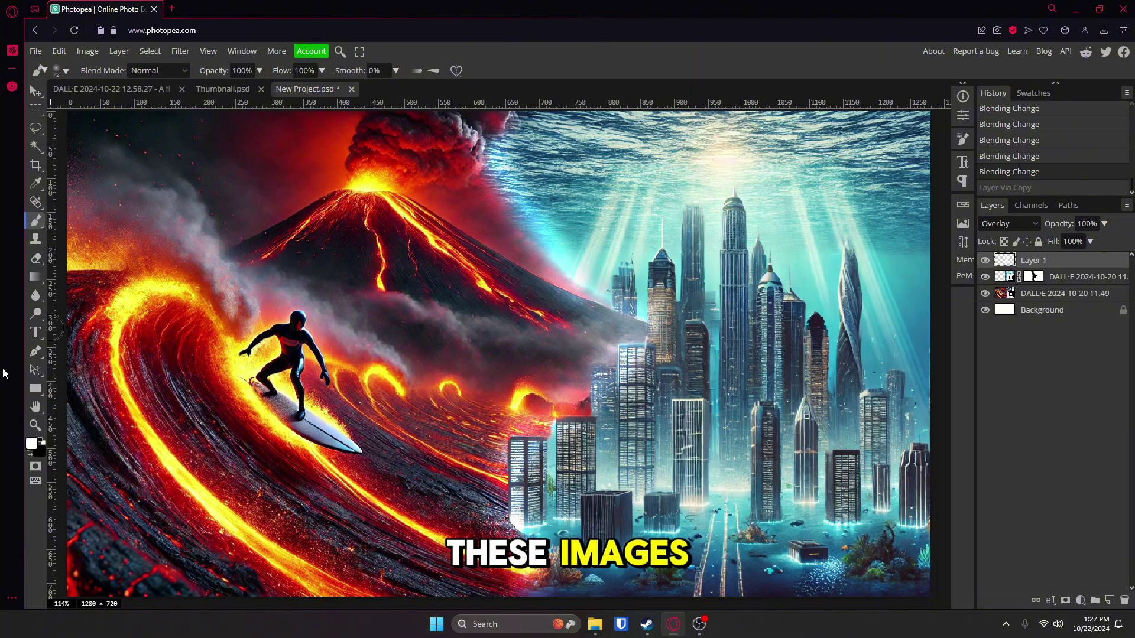
pyautogui.click(36, 425)
pyautogui.scroll(-3, 228, 308)
pyautogui.scroll(2, 153, 296)
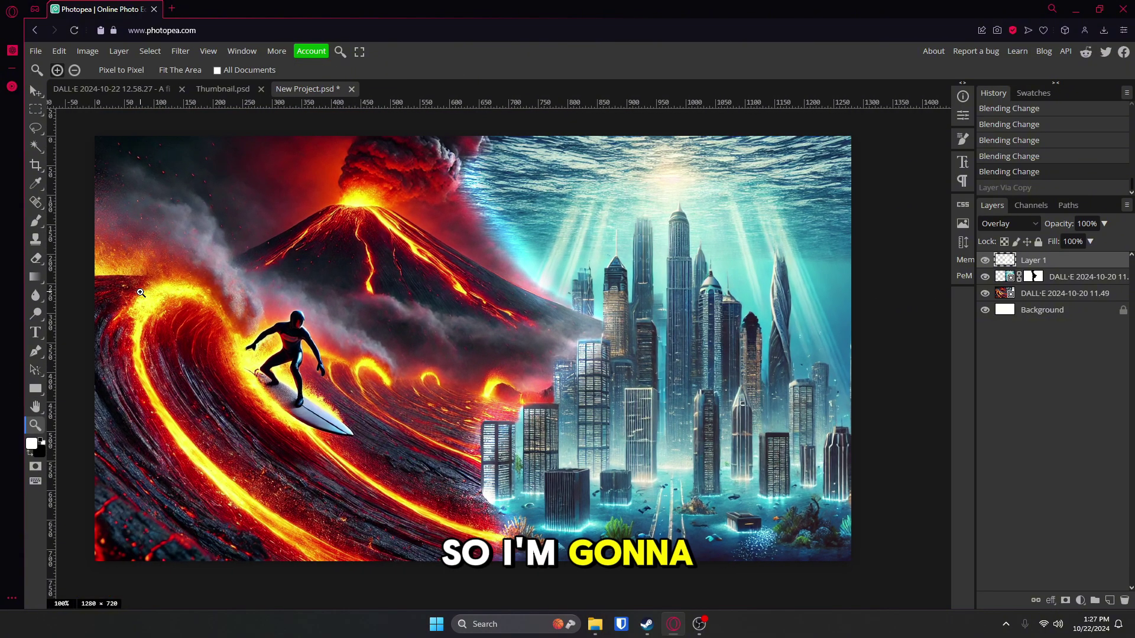
pyautogui.scroll(1, 129, 291)
pyautogui.scroll(-1, 129, 290)
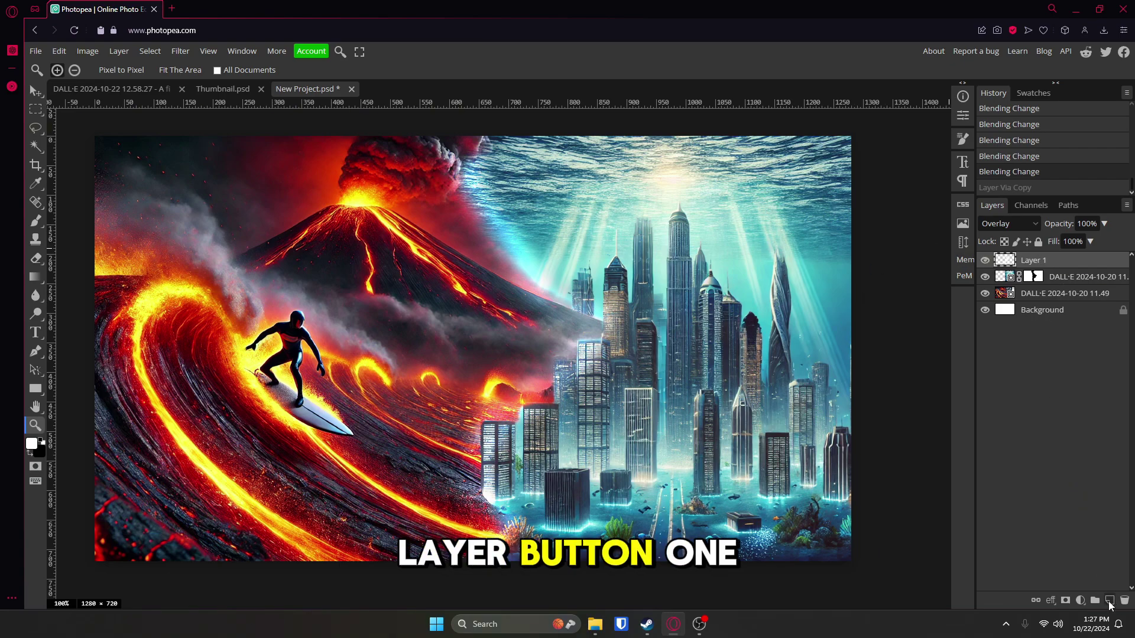
# Step: Add another empty layer on top and set the brush's foreground colour to a lava-like orange
pyautogui.click(1109, 601)
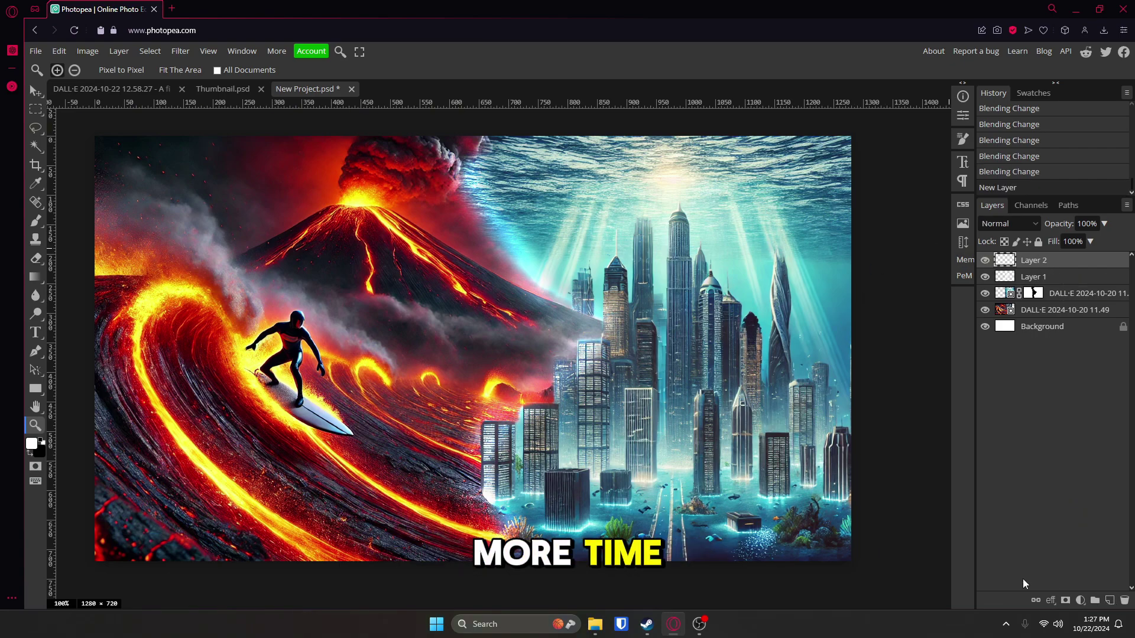
pyautogui.click(34, 222)
pyautogui.click(32, 444)
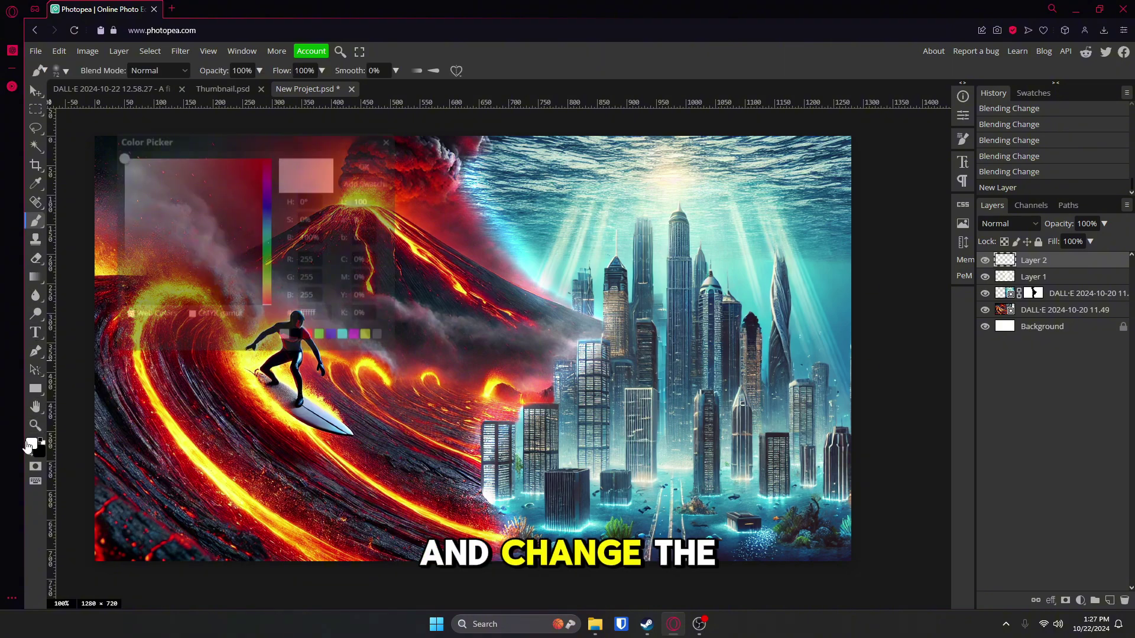
pyautogui.moveTo(260, 143); pyautogui.dragTo(657, 280)
pyautogui.click(256, 355)
pyautogui.click(260, 338)
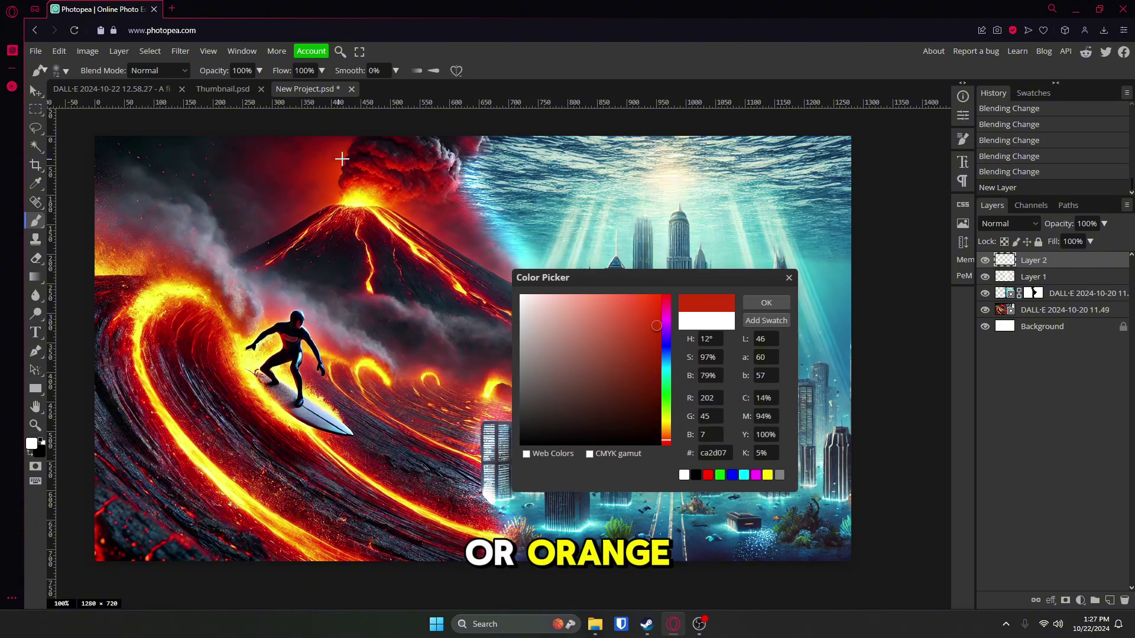
pyautogui.click(264, 340)
pyautogui.moveTo(264, 338); pyautogui.dragTo(246, 361)
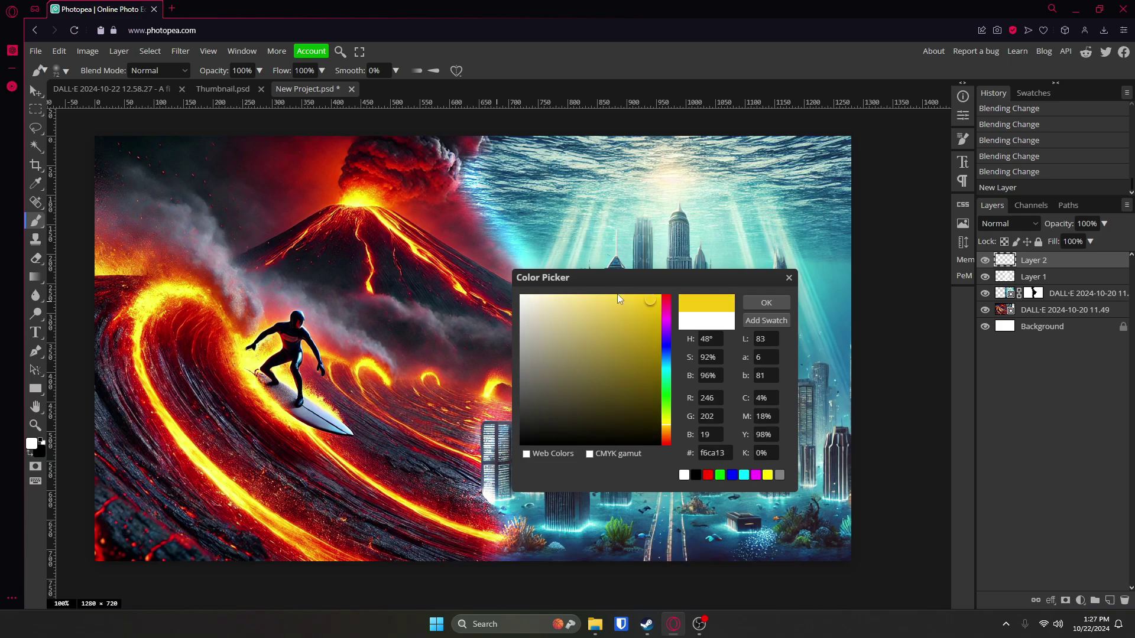
pyautogui.moveTo(667, 416)
pyautogui.mouseDown()
pyautogui.moveTo(667, 395)
pyautogui.moveTo(672, 438)
pyautogui.mouseUp()
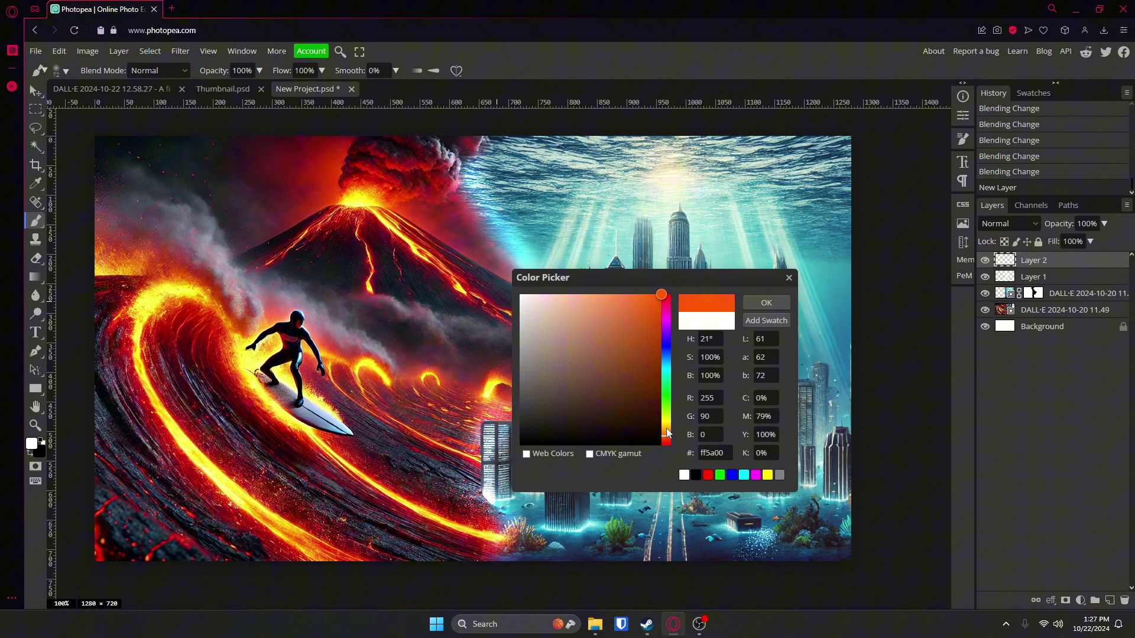
pyautogui.click(667, 440)
pyautogui.click(771, 302)
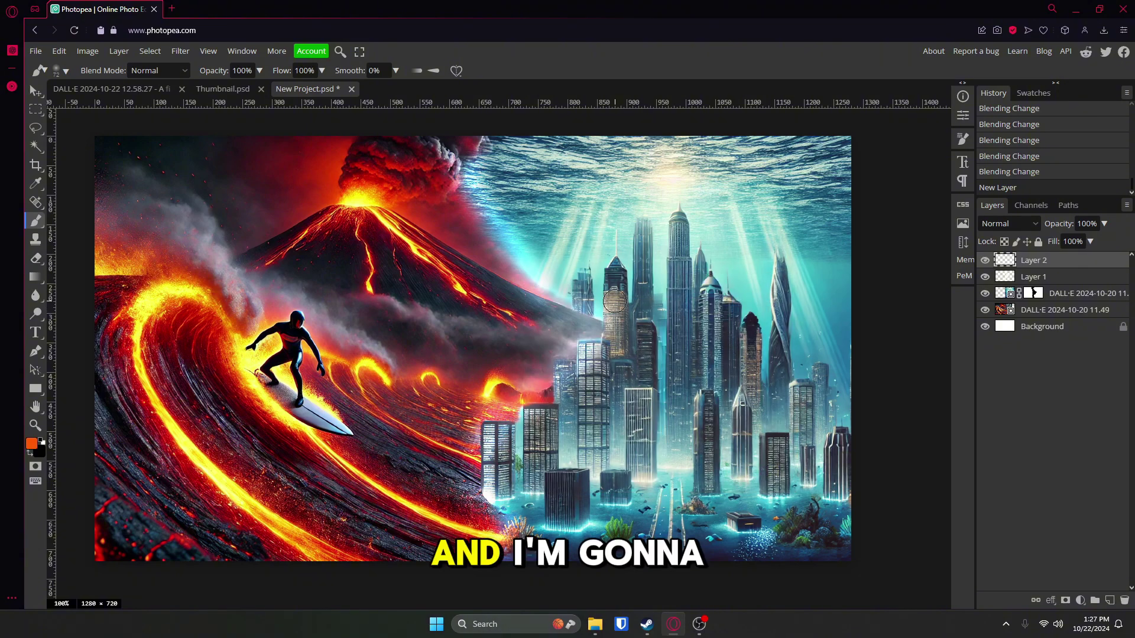
# Step: Paint large soft orange glows over the lava side's upper sky, the bottom of the wave and the area beside the seam
pyautogui.moveTo(315, 294); pyautogui.dragTo(481, 241)
pyautogui.scroll(3, 299, 281)
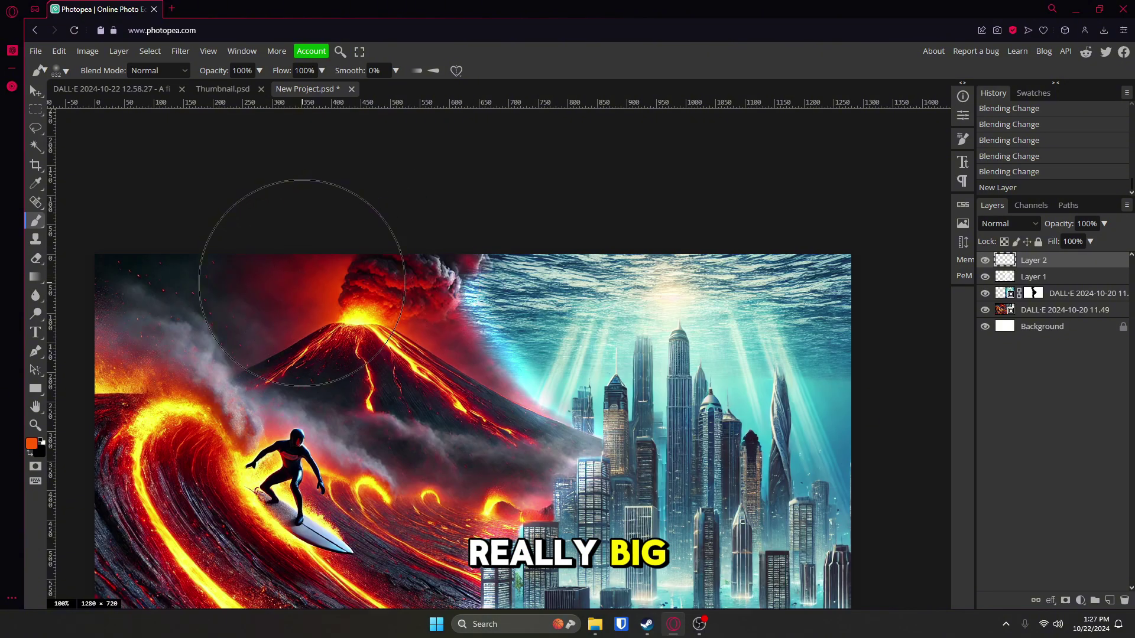
pyautogui.click(244, 246)
pyautogui.scroll(-1, 216, 261)
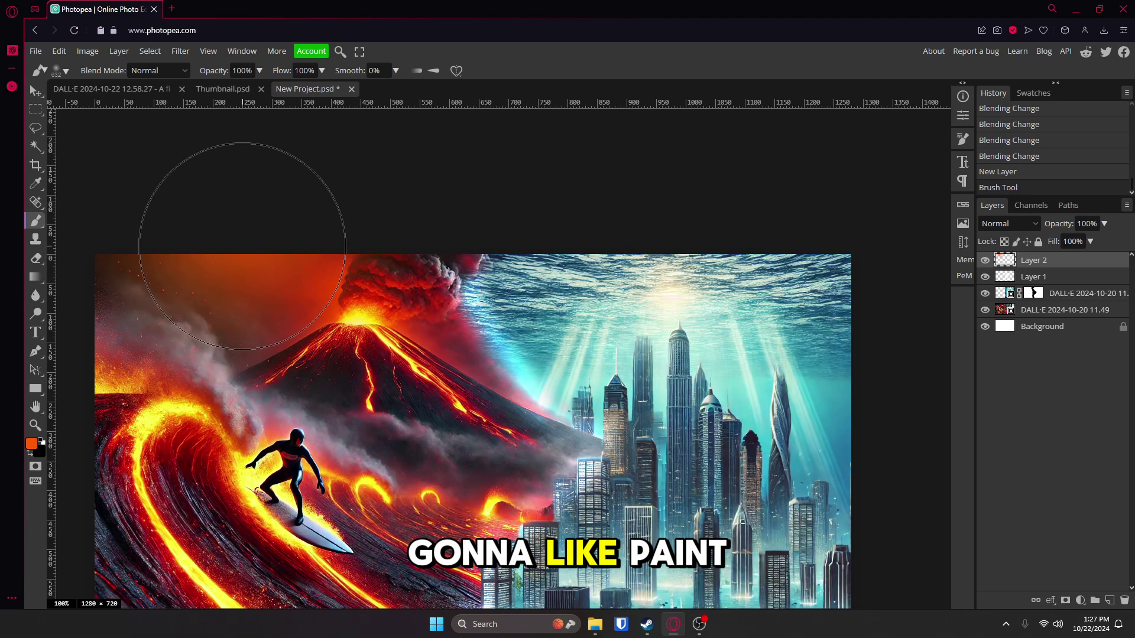
pyautogui.scroll(-4, 218, 248)
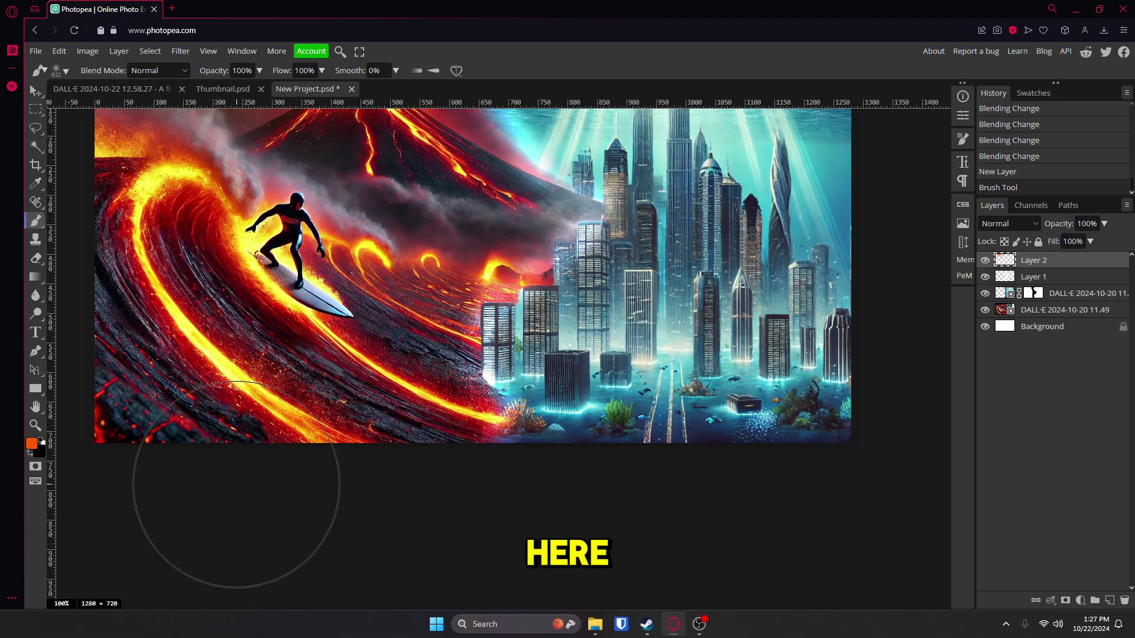
pyautogui.moveTo(235, 487); pyautogui.dragTo(260, 487)
pyautogui.click(240, 502)
pyautogui.scroll(2, 508, 438)
pyautogui.scroll(1, 531, 424)
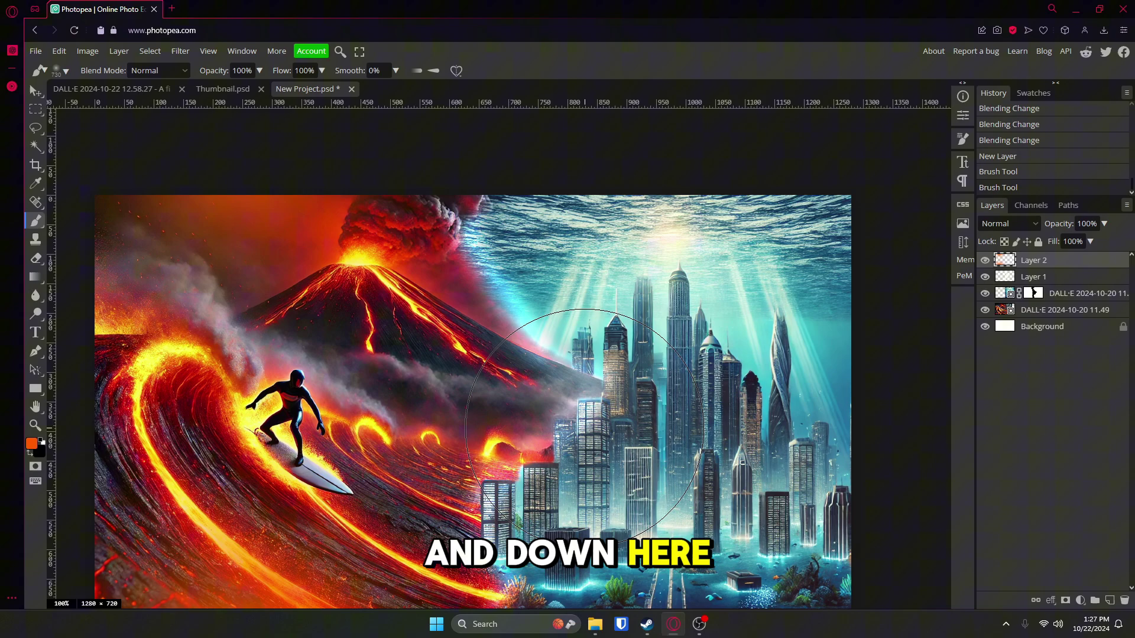
pyautogui.moveTo(498, 395); pyautogui.dragTo(390, 395)
pyautogui.click(490, 436)
pyautogui.scroll(-1, 782, 496)
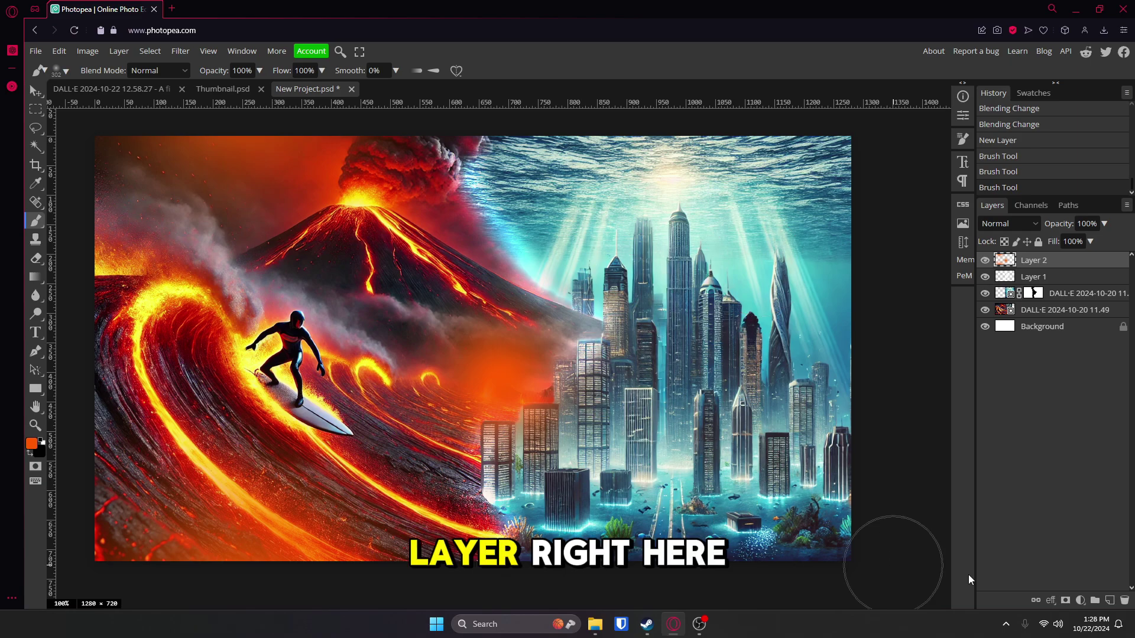
# Step: Add another empty layer on top and set the brush's foreground colour to a bright cyan-blue
pyautogui.click(1110, 601)
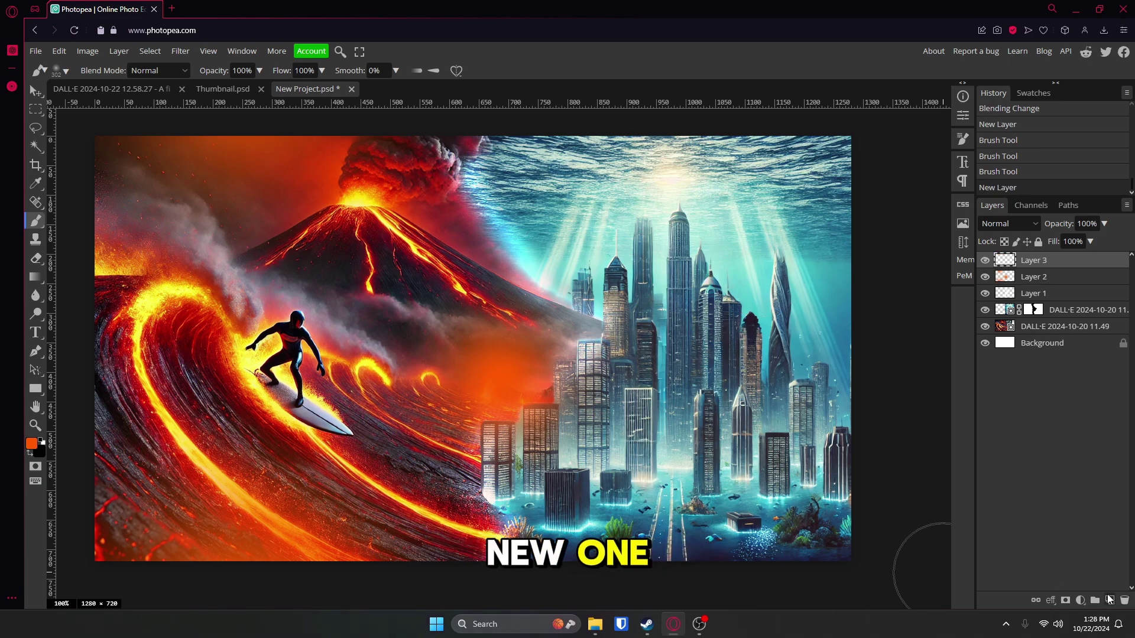
pyautogui.click(32, 444)
pyautogui.click(667, 368)
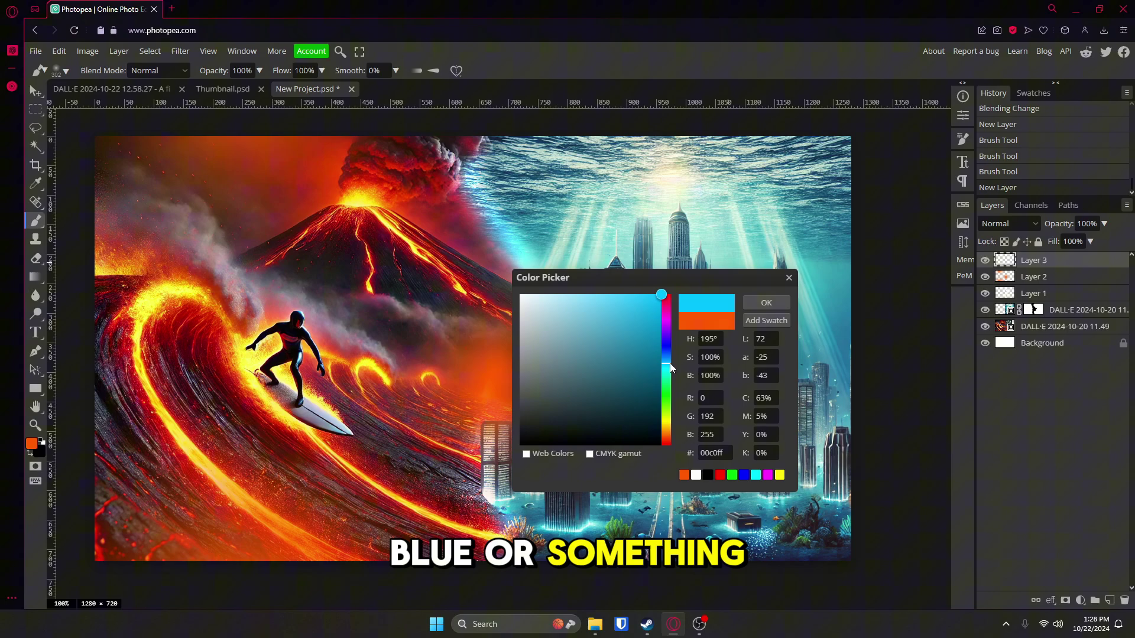
pyautogui.click(766, 302)
# Step: Paint large soft cyan glows over the city's upper water and seabed, and a smaller one beside the seam
pyautogui.moveTo(733, 170); pyautogui.dragTo(767, 161)
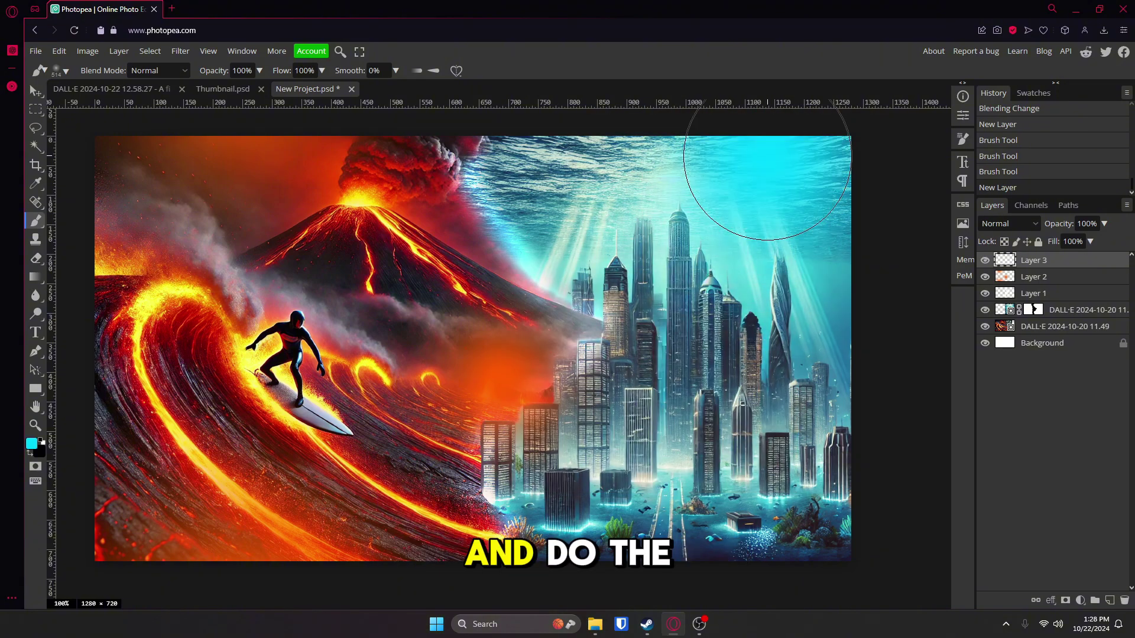
pyautogui.click(740, 162)
pyautogui.scroll(-1, 757, 284)
pyautogui.click(647, 501)
pyautogui.scroll(1, 646, 501)
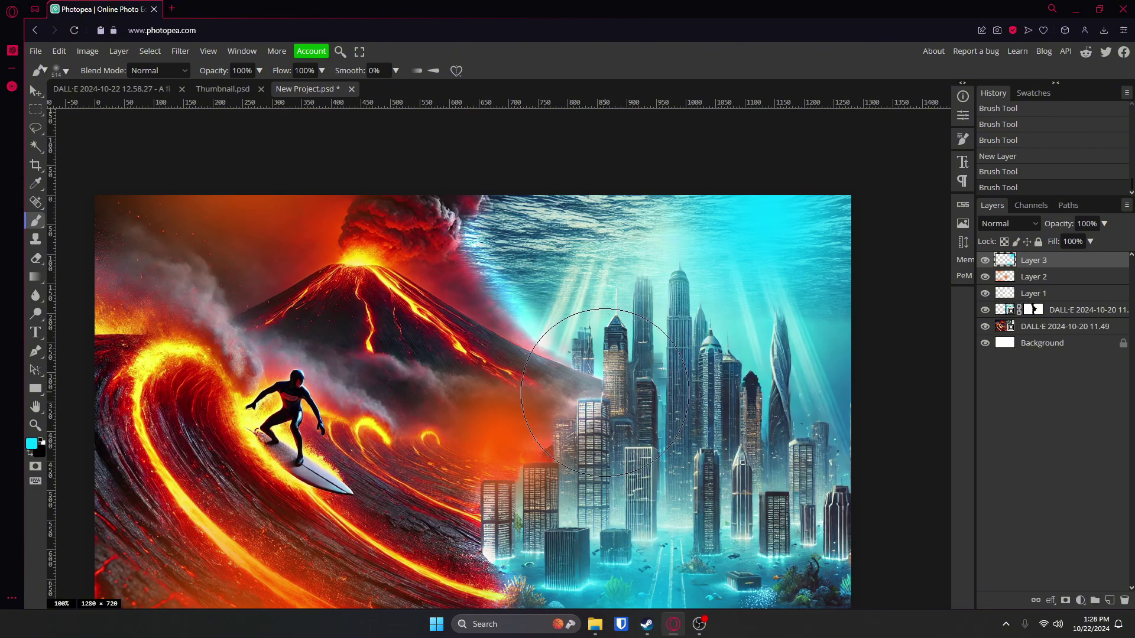
pyautogui.click(600, 365)
pyautogui.hotkey('ctrl', 'z')
pyautogui.press('[')
pyautogui.click(533, 312)
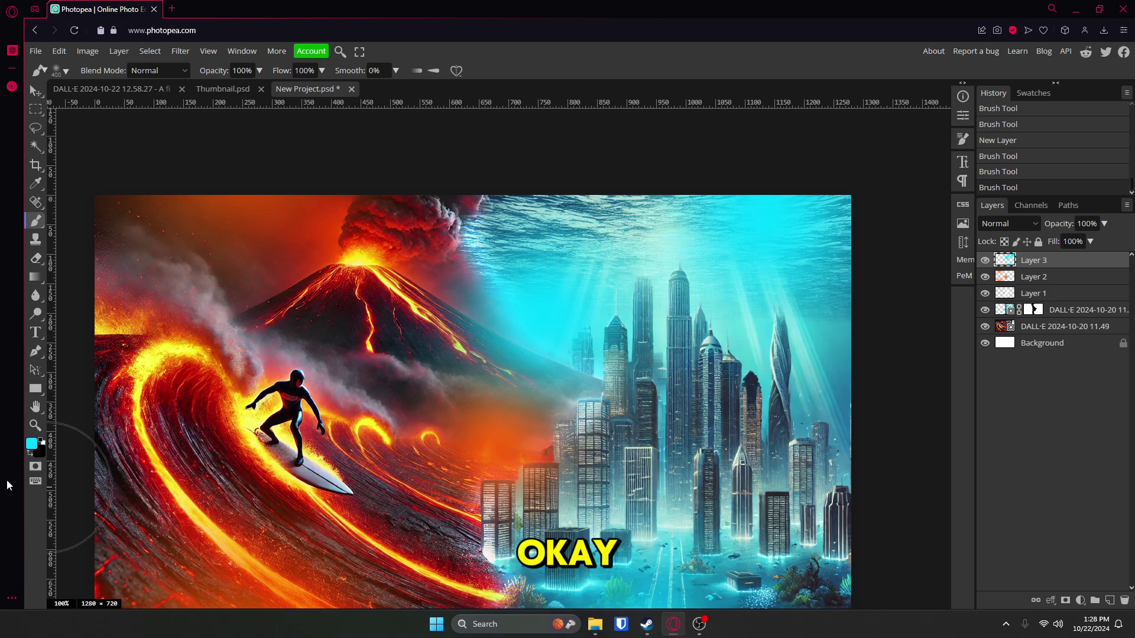
pyautogui.scroll(-2, 684, 354)
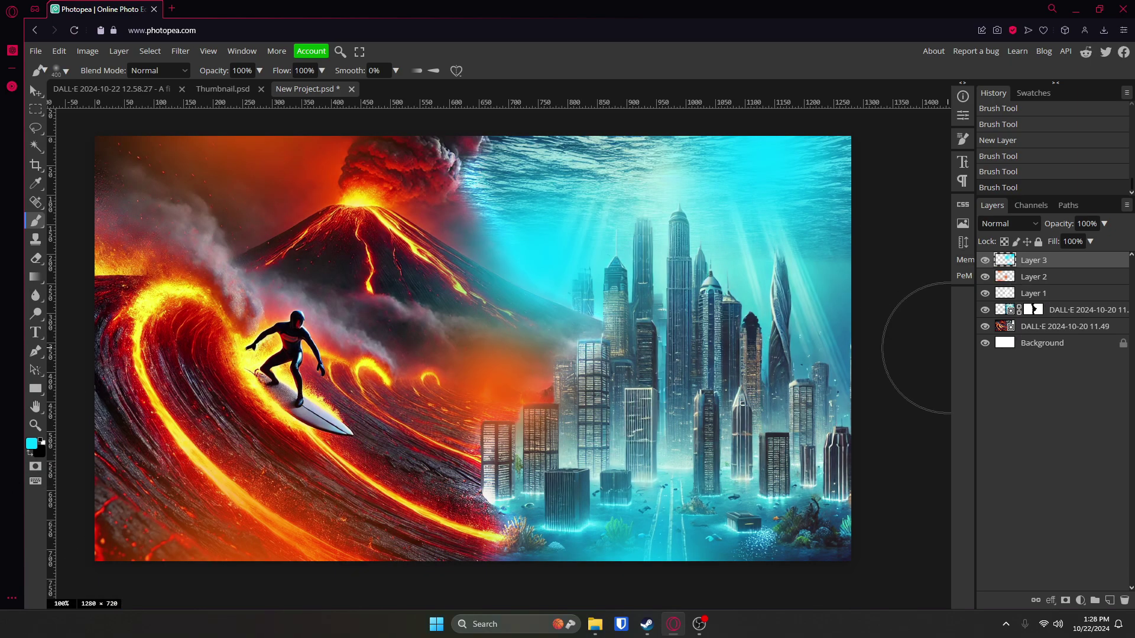
# Step: Try the Overlay blending mode on the cyan glow layer and the orange glow layer
pyautogui.click(1024, 223)
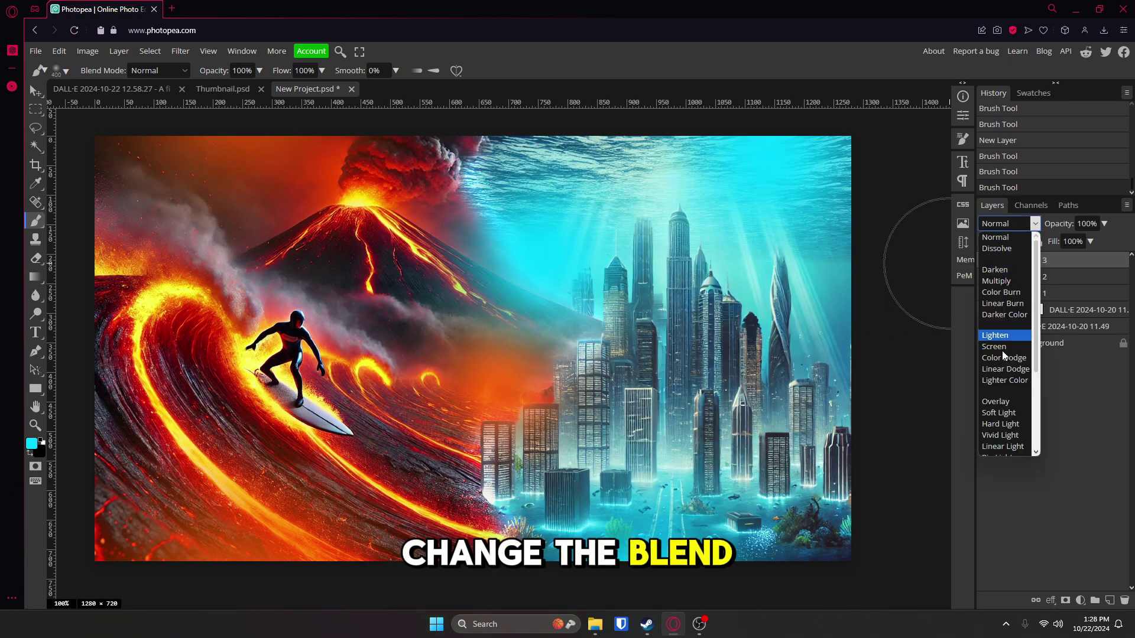
pyautogui.click(1006, 402)
pyautogui.click(1076, 277)
pyautogui.click(1012, 226)
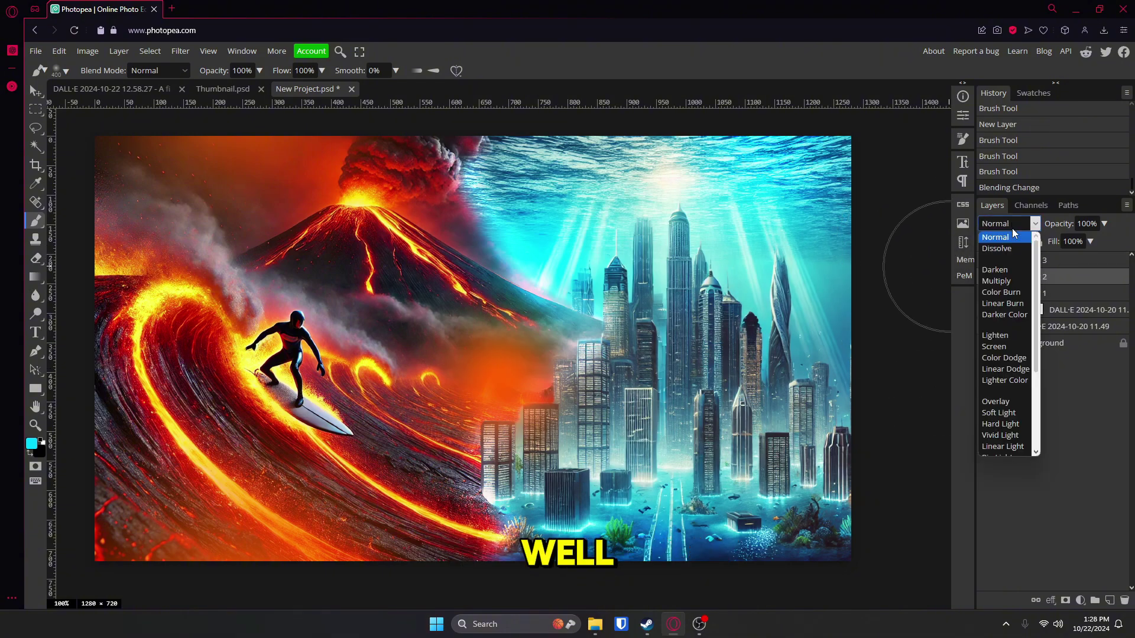
pyautogui.click(996, 401)
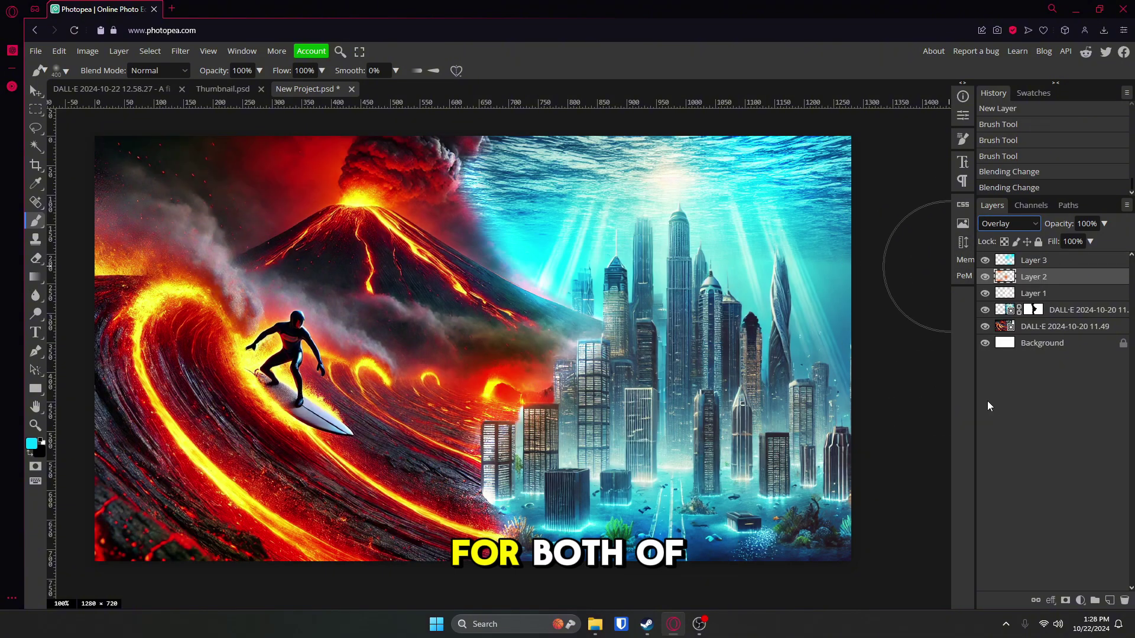
# Step: Set the blending mode of the orange and cyan glow layers to Color Dodge
pyautogui.click(1010, 228)
pyautogui.click(1006, 357)
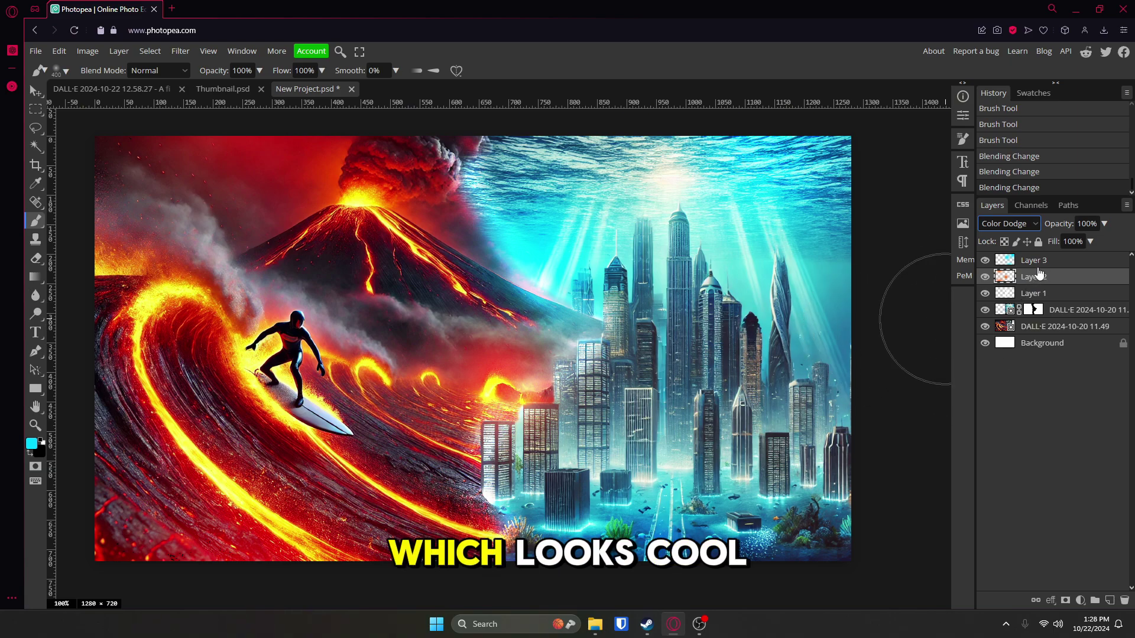
pyautogui.click(1033, 260)
pyautogui.click(1009, 223)
pyautogui.click(1006, 357)
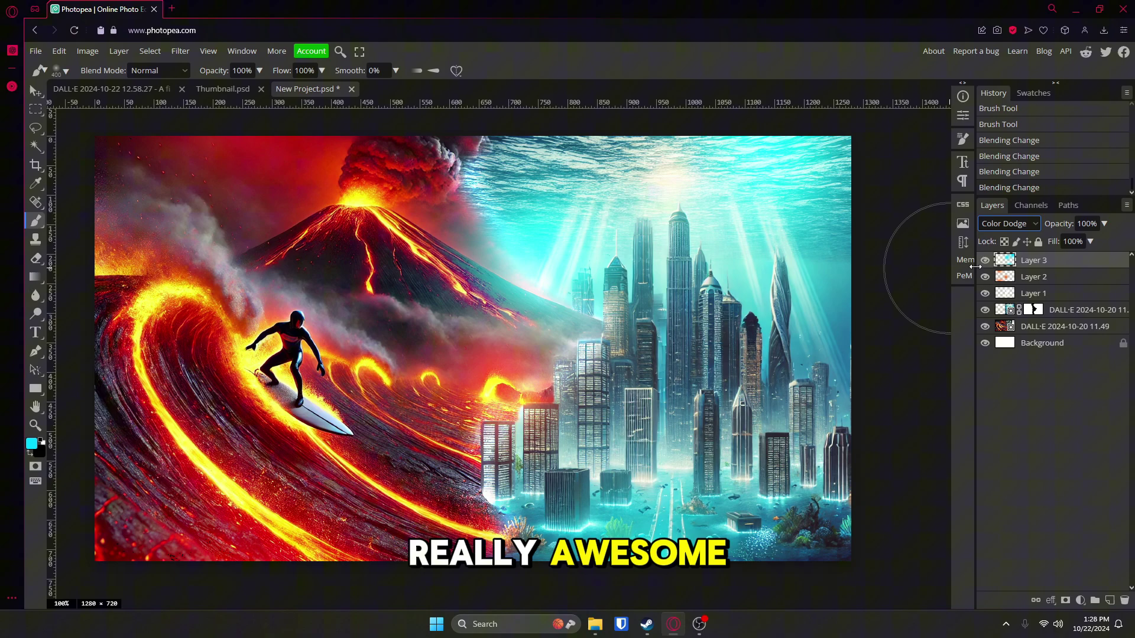
# Step: Hide and show the cyan and orange glow layers to compare the image with and without them
pyautogui.click(984, 260)
pyautogui.click(984, 277)
pyautogui.click(984, 277)
pyautogui.click(984, 260)
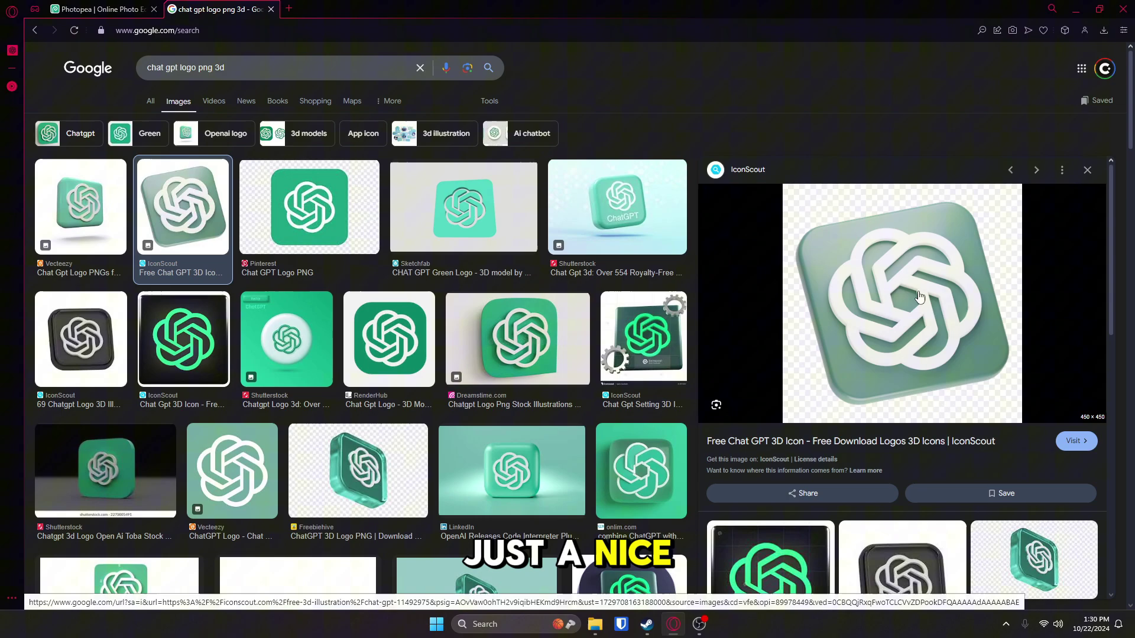
# Step: Copy the 3D ChatGPT logo image from the Google results and paste it into the Photopea project above the lava layer
pyautogui.rightClick(887, 274)
pyautogui.click(915, 438)
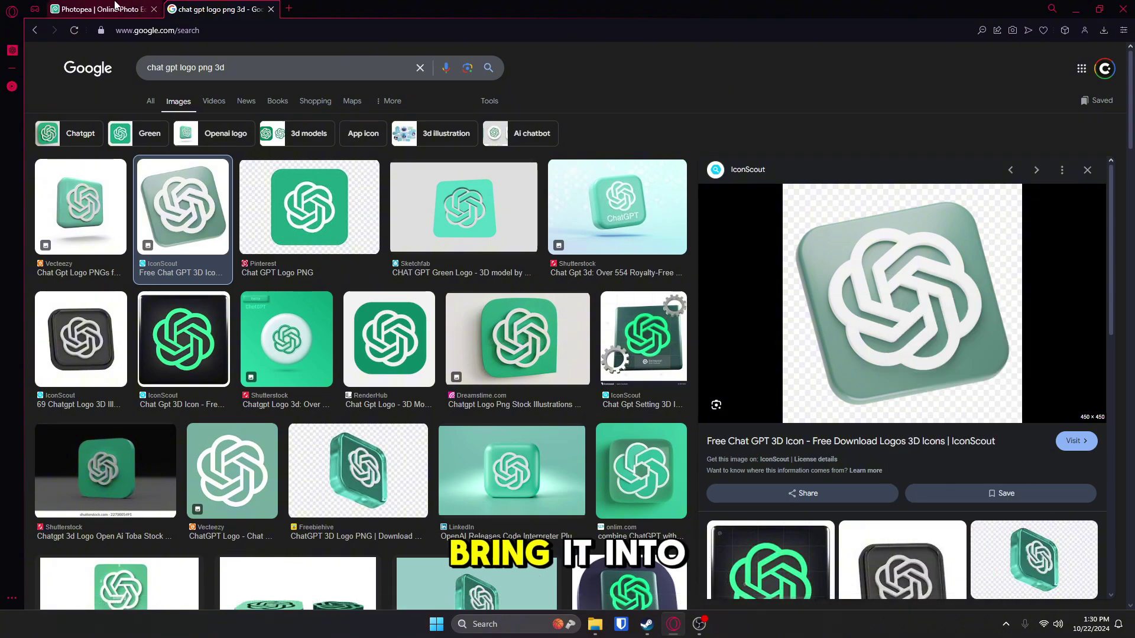
pyautogui.click(114, 4)
pyautogui.click(36, 92)
pyautogui.click(375, 300)
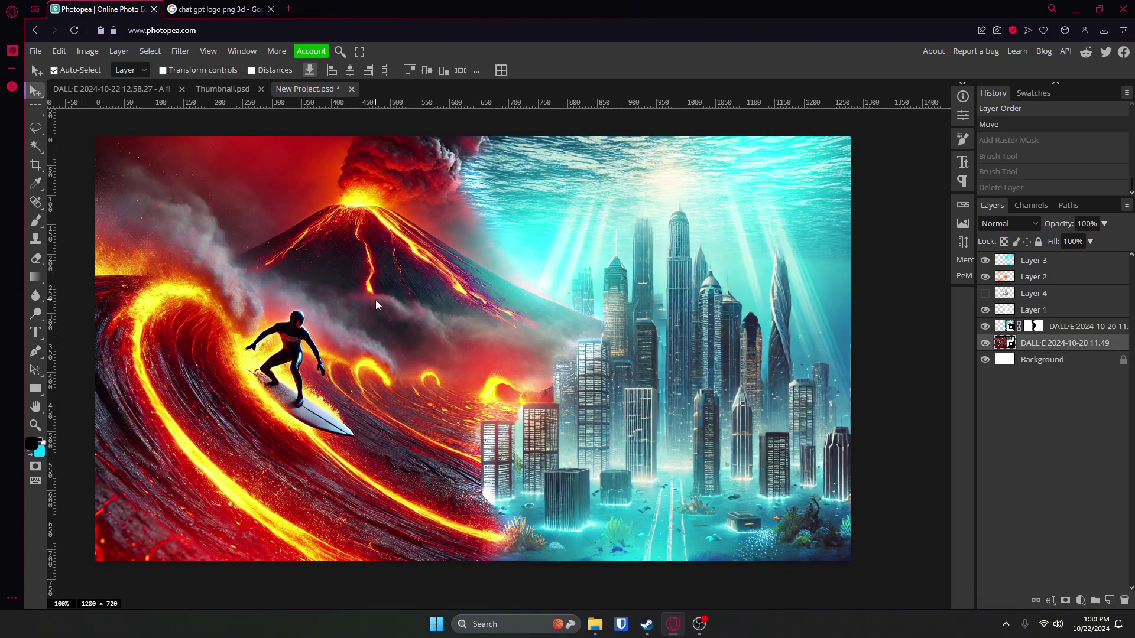
pyautogui.hotkey('ctrl', 'v')
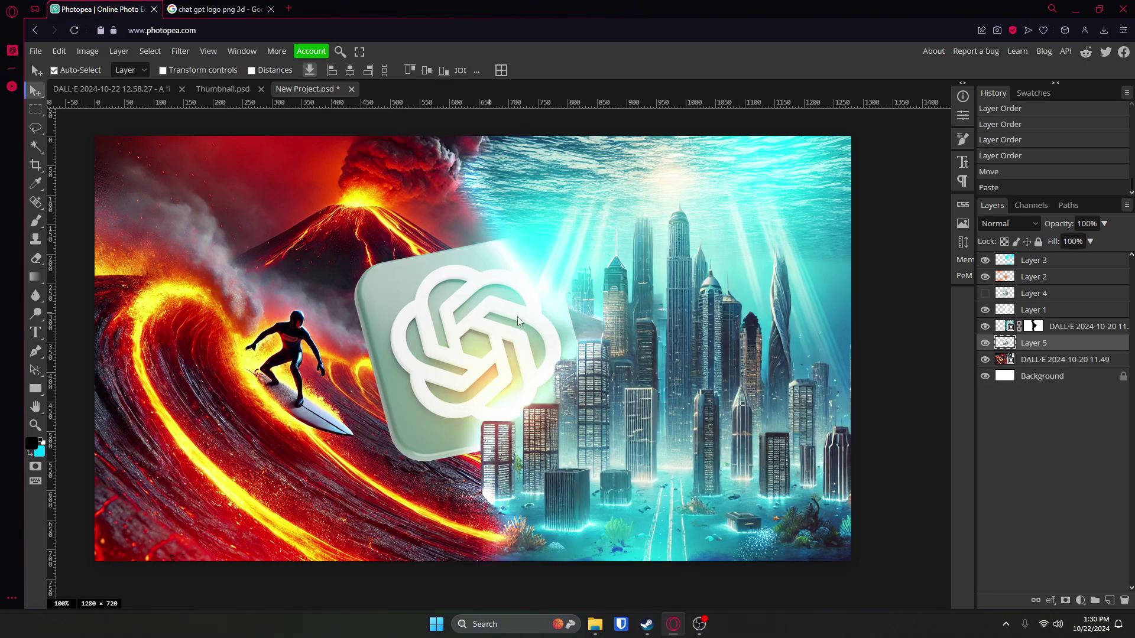
# Step: Delete the hidden Layer 4 and move the logo layer up between the cyan and orange glow layers
pyautogui.click(1037, 291)
pyautogui.press('Delete')
pyautogui.click(1040, 326)
pyautogui.moveTo(1047, 330); pyautogui.dragTo(1048, 266)
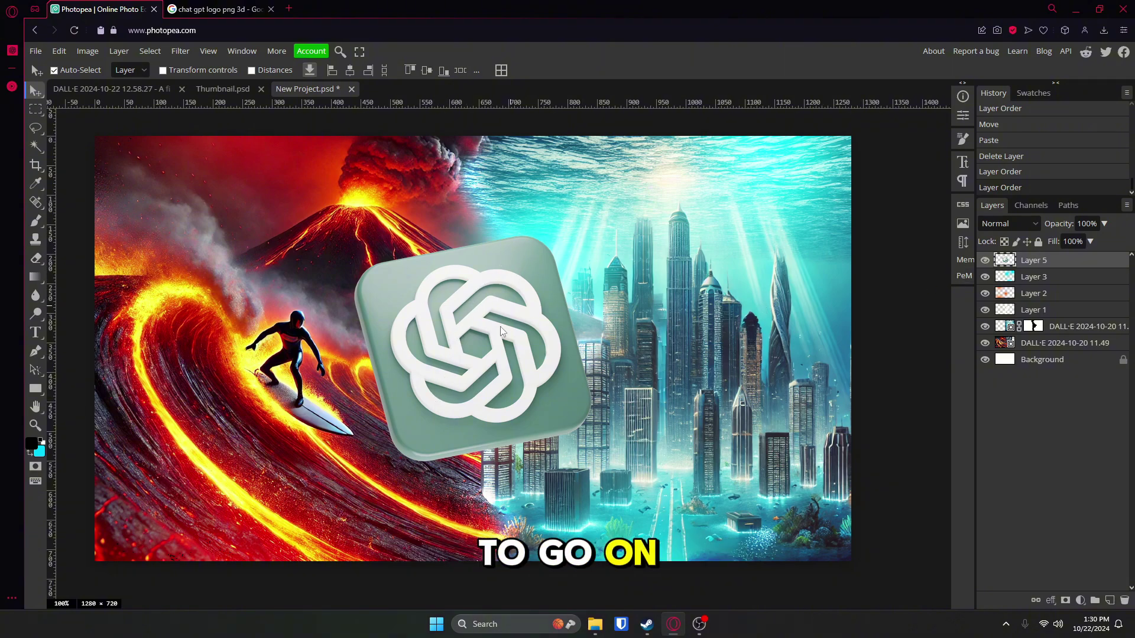
pyautogui.moveTo(1041, 264); pyautogui.dragTo(1033, 288)
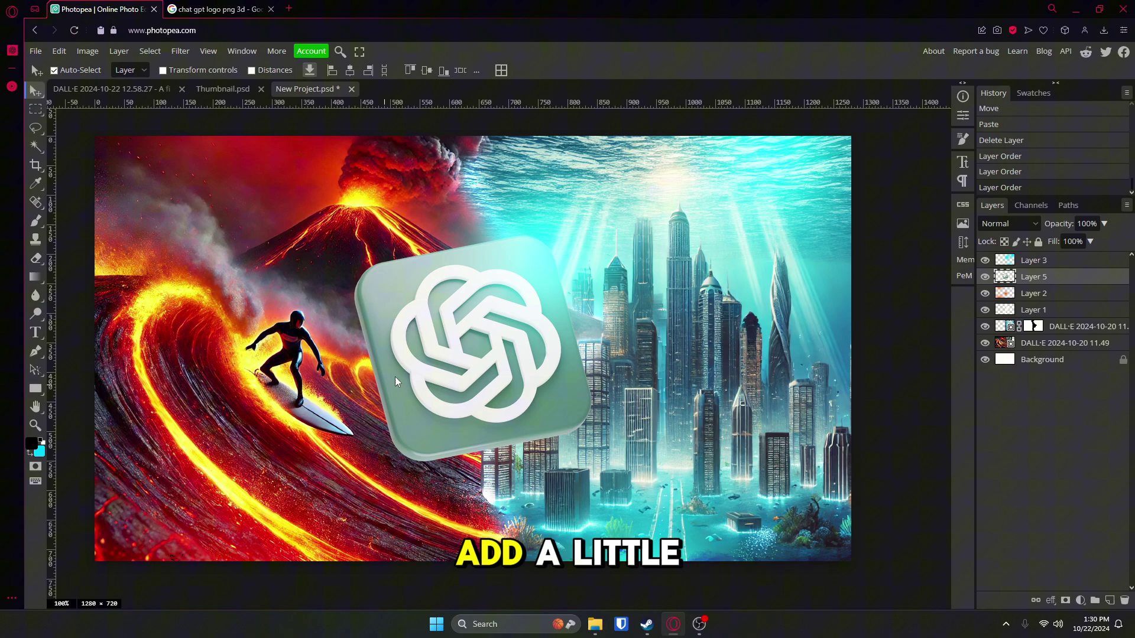
# Step: Add a drop shadow with 39% opacity to the logo layer
pyautogui.doubleClick(1075, 279)
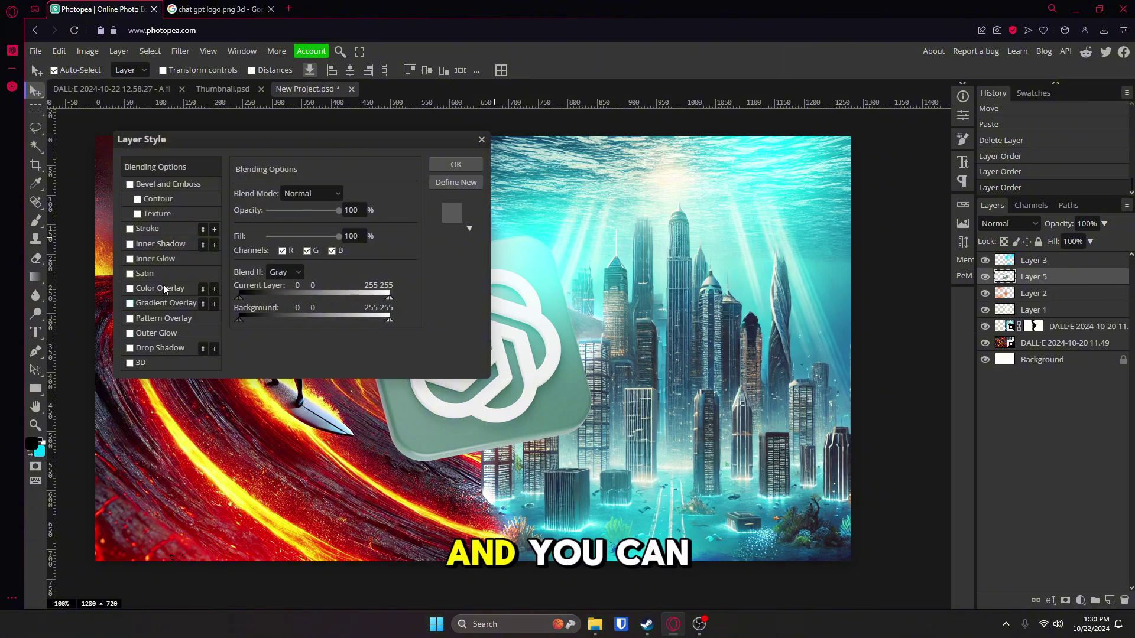
pyautogui.moveTo(244, 141); pyautogui.dragTo(753, 169)
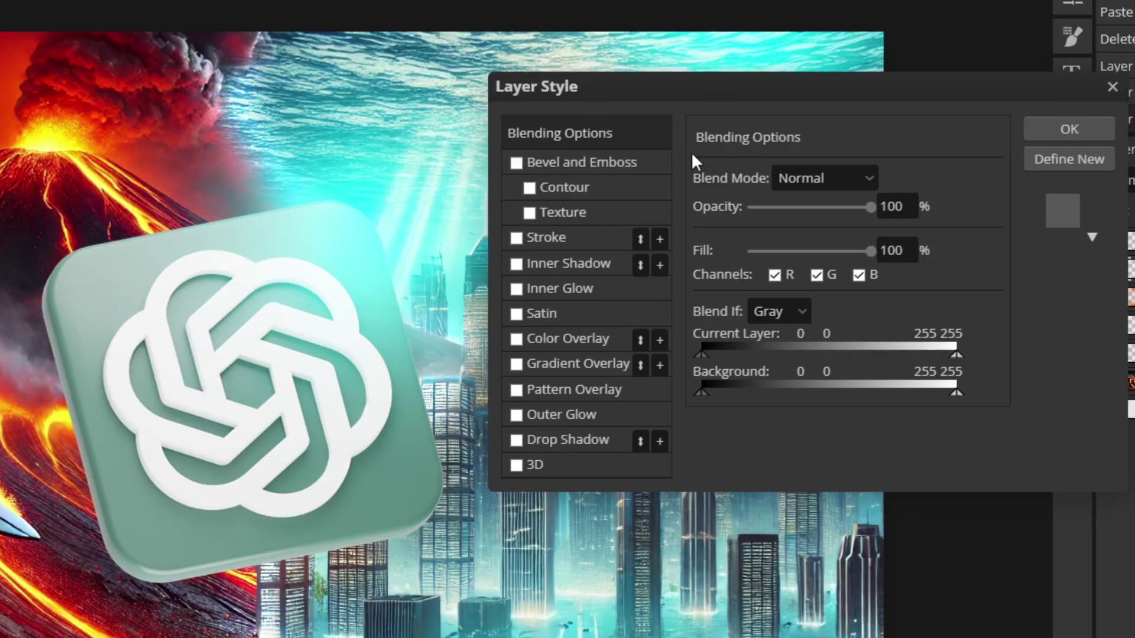
pyautogui.click(548, 440)
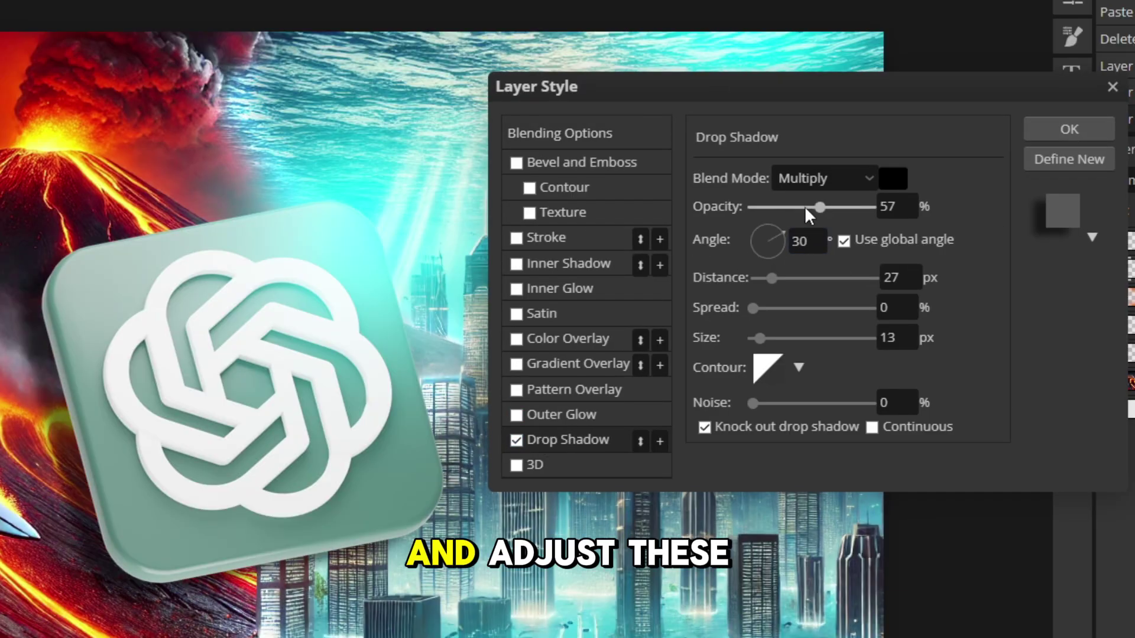
pyautogui.moveTo(788, 207)
pyautogui.mouseDown()
pyautogui.moveTo(776, 208)
pyautogui.moveTo(800, 208)
pyautogui.mouseUp()
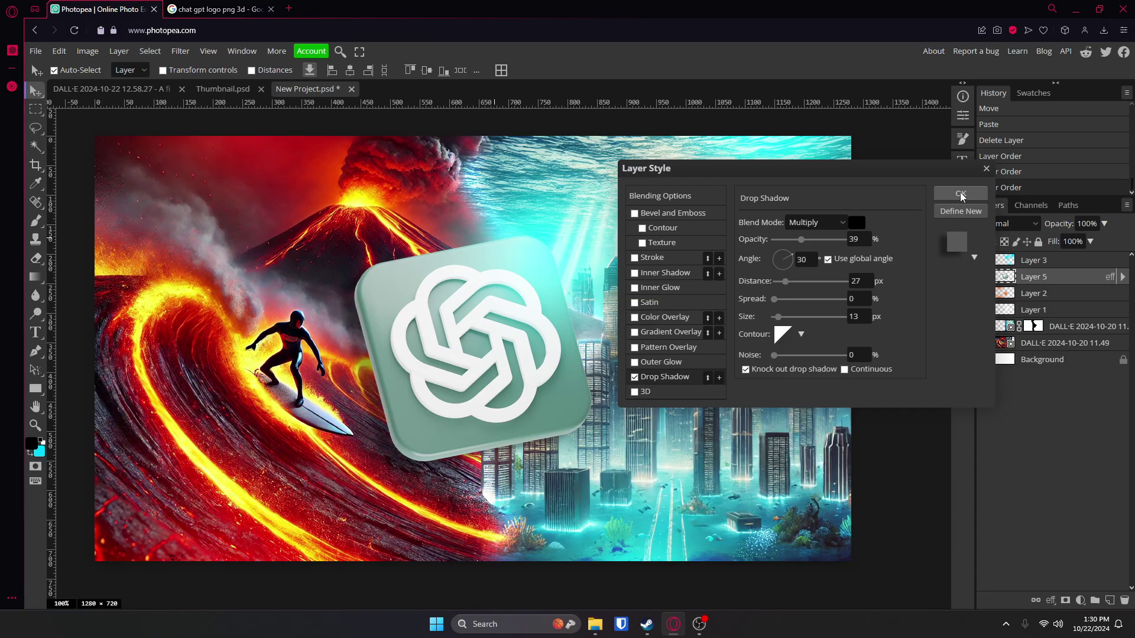
pyautogui.click(1069, 129)
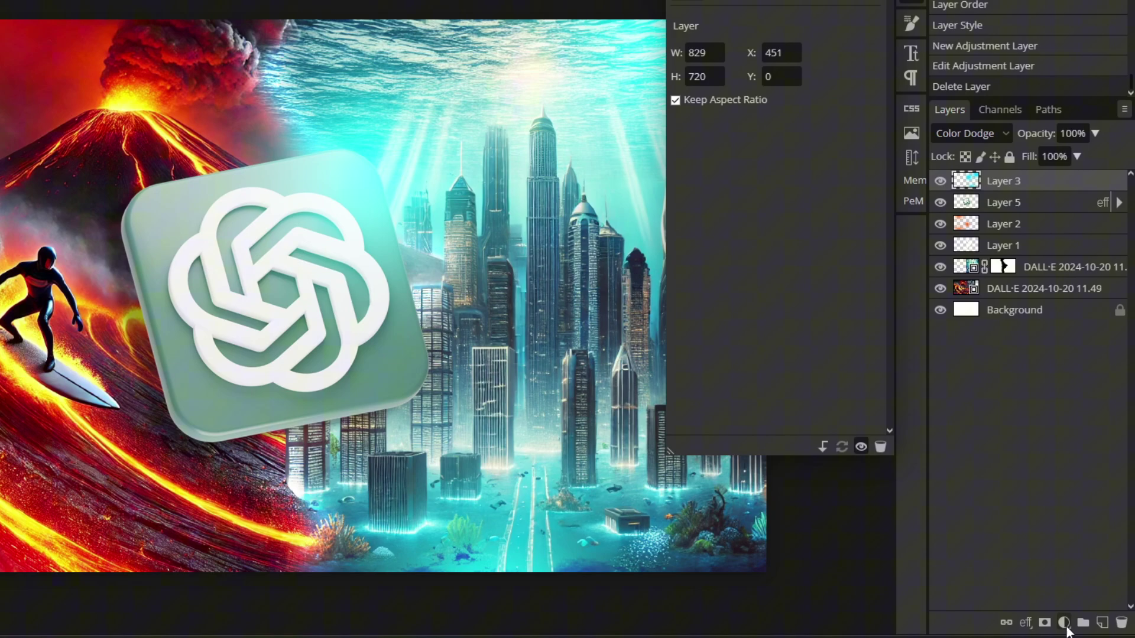
# Step: Add a Curves adjustment layer on top and shape the red channel with highlights raised to about 200 and shadows lowered to 53
pyautogui.click(1067, 626)
pyautogui.click(1029, 249)
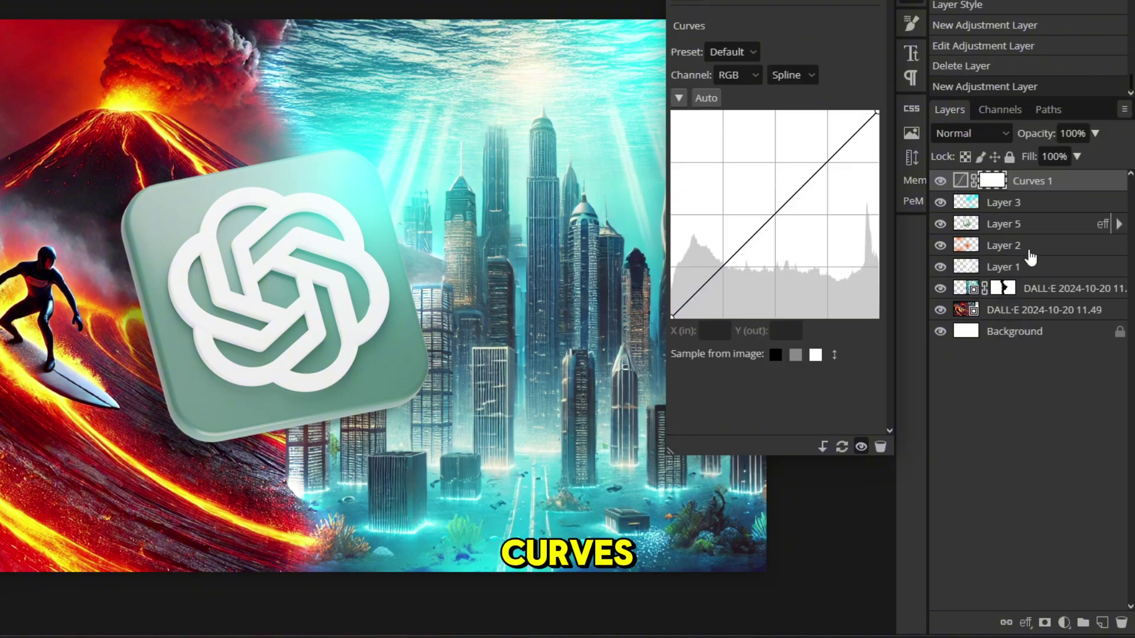
pyautogui.click(737, 75)
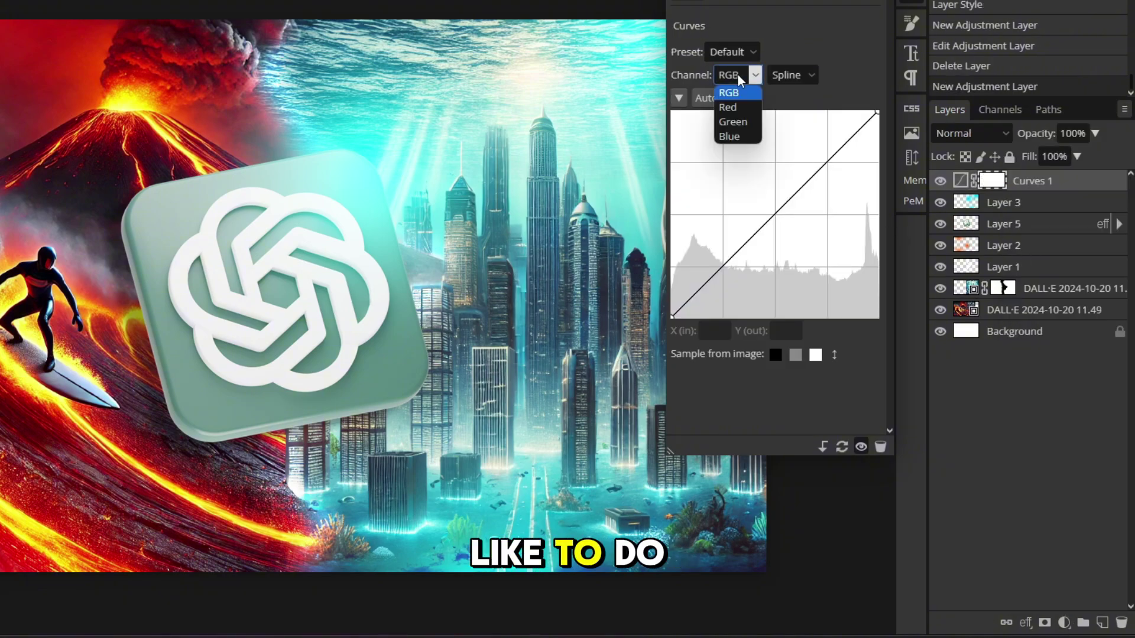
pyautogui.click(733, 107)
pyautogui.click(829, 162)
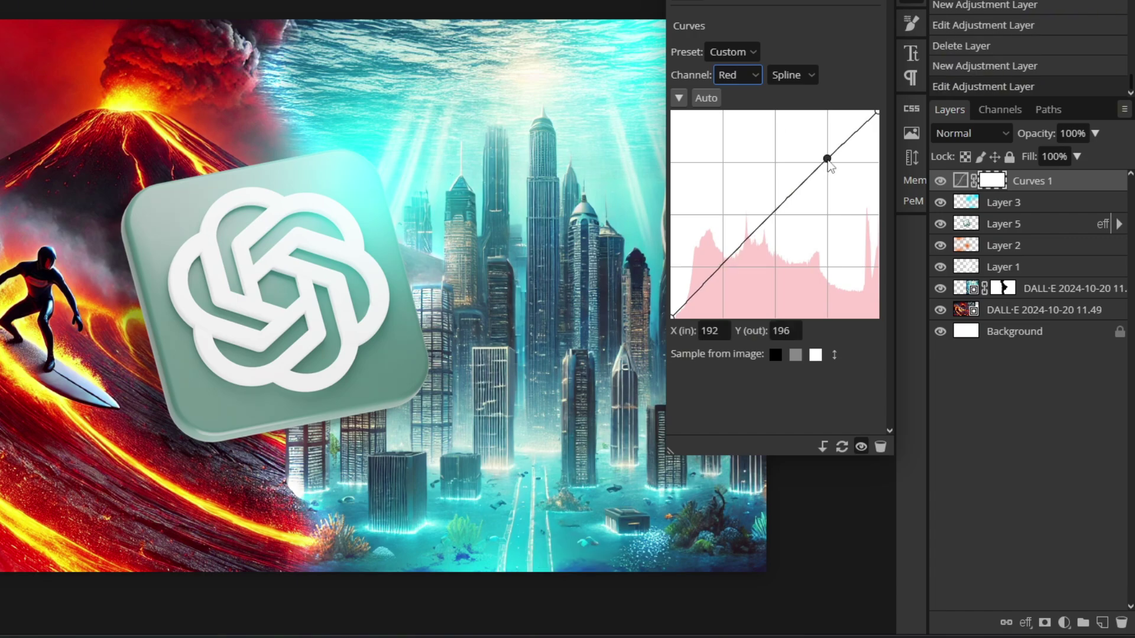
pyautogui.moveTo(829, 163); pyautogui.dragTo(830, 161)
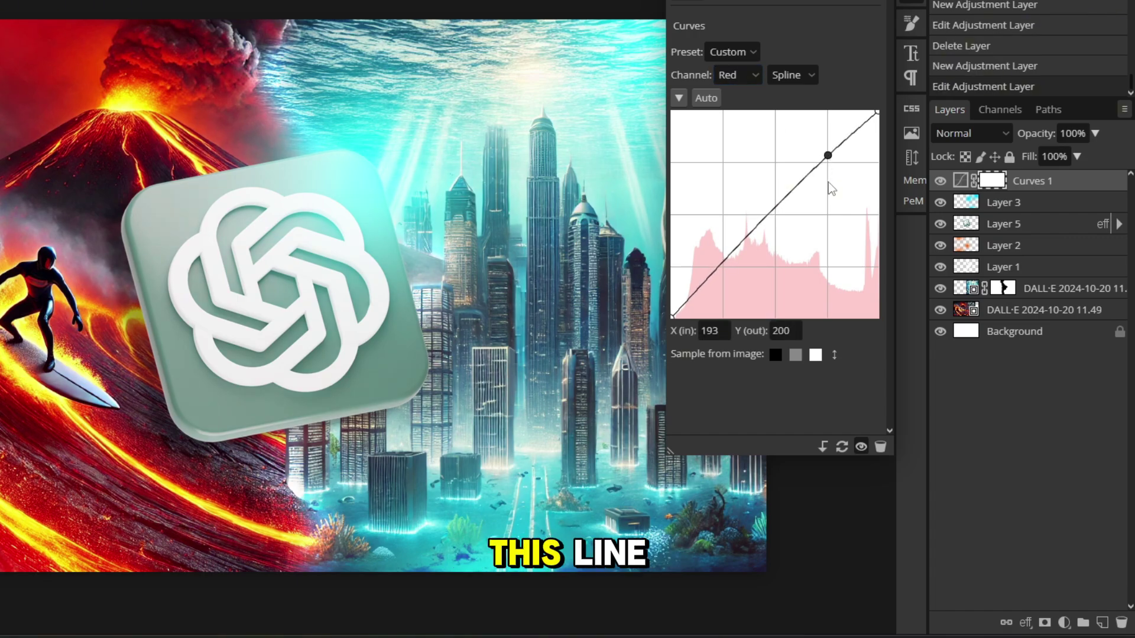
pyautogui.moveTo(723, 265); pyautogui.dragTo(723, 275)
# Step: Try the same contrast curve on the green channel, raising the highlights and lowering the shadows to 53
pyautogui.click(749, 76)
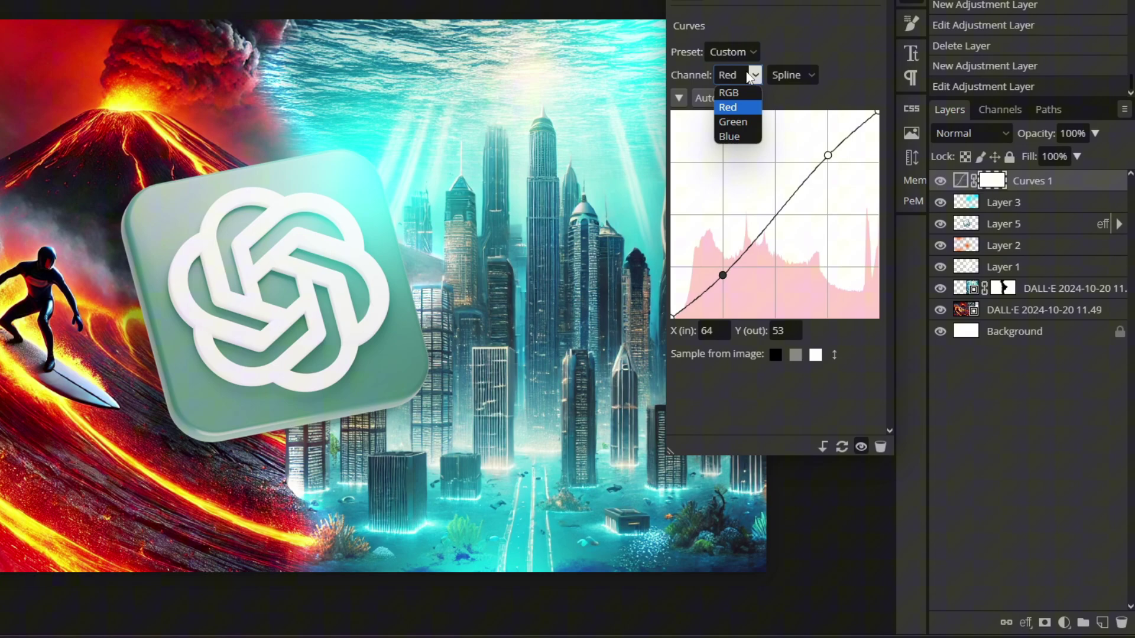
pyautogui.click(733, 122)
pyautogui.moveTo(829, 160); pyautogui.dragTo(828, 153)
pyautogui.moveTo(723, 264); pyautogui.dragTo(723, 275)
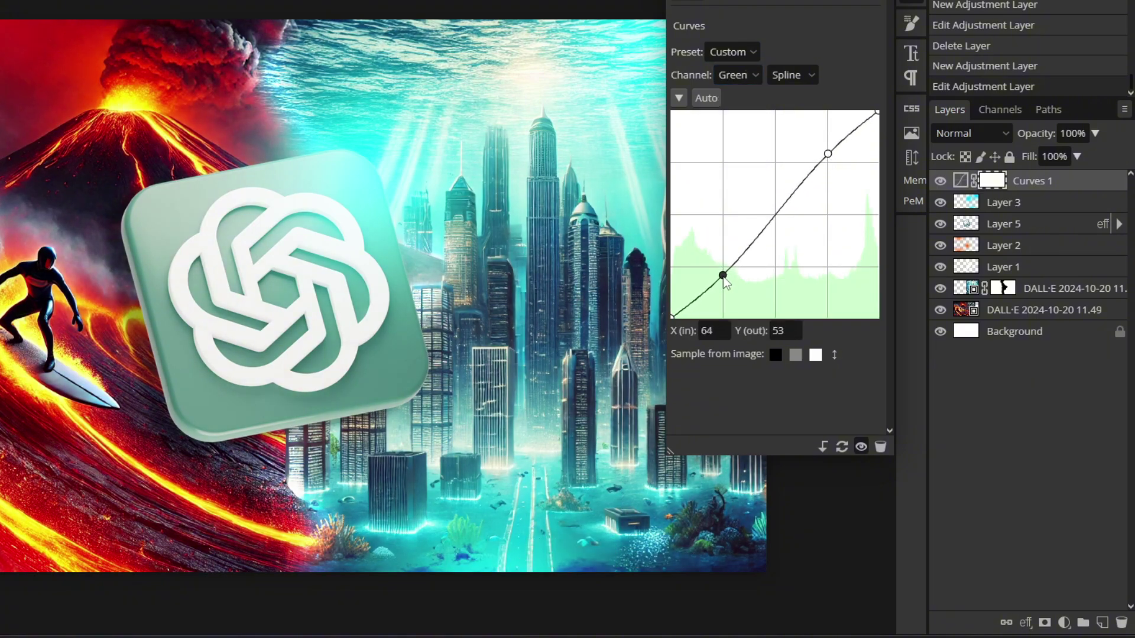
# Step: Try lowering the blue channel's highlights and raising its shadows to 77, and replace the channel edits with the Auto correction
pyautogui.click(738, 75)
pyautogui.click(733, 134)
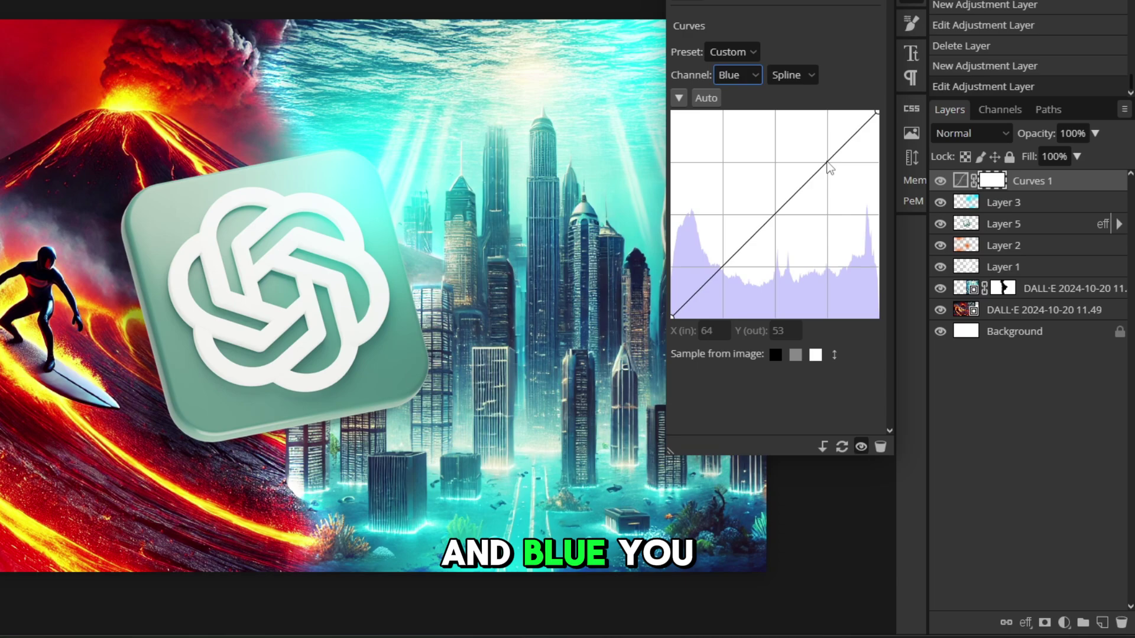
pyautogui.moveTo(830, 168); pyautogui.dragTo(828, 172)
pyautogui.moveTo(723, 268); pyautogui.dragTo(720, 257)
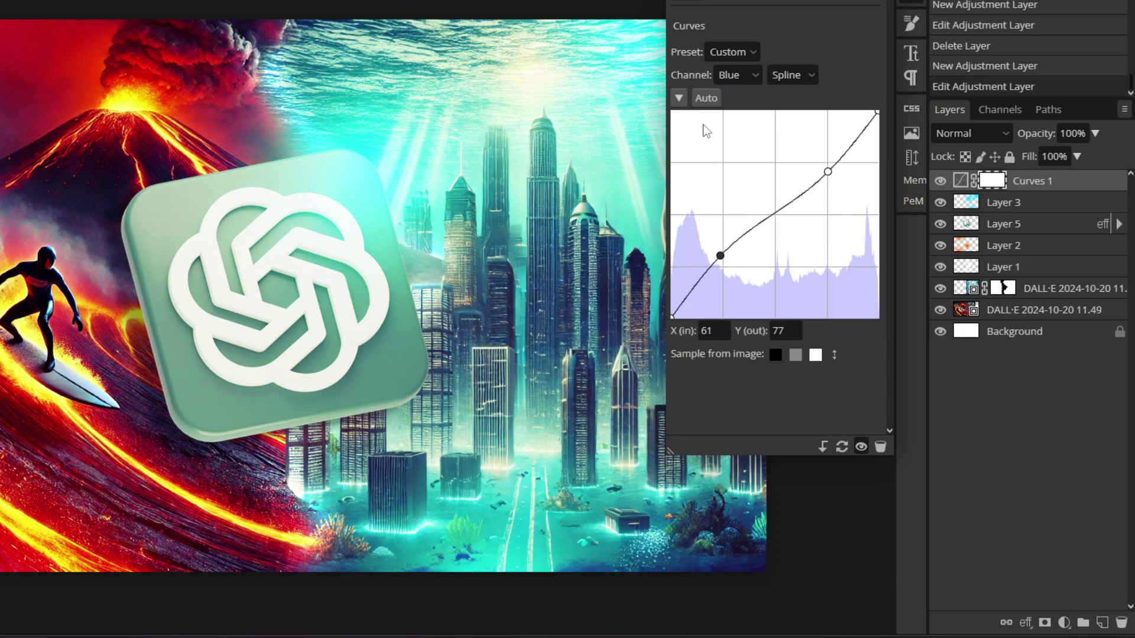
pyautogui.click(704, 100)
# Step: Shape a gentle S-curve on the RGB channel, raising the highlights to 203 and lowering the shadows to 50
pyautogui.click(744, 73)
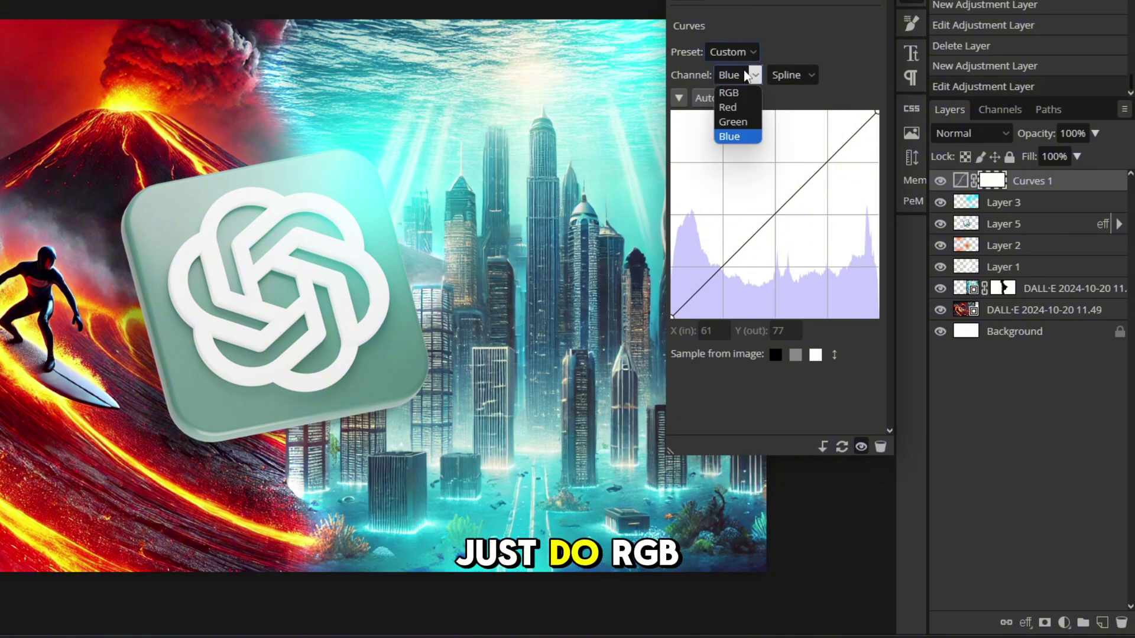
pyautogui.click(733, 92)
pyautogui.moveTo(828, 162); pyautogui.dragTo(828, 161)
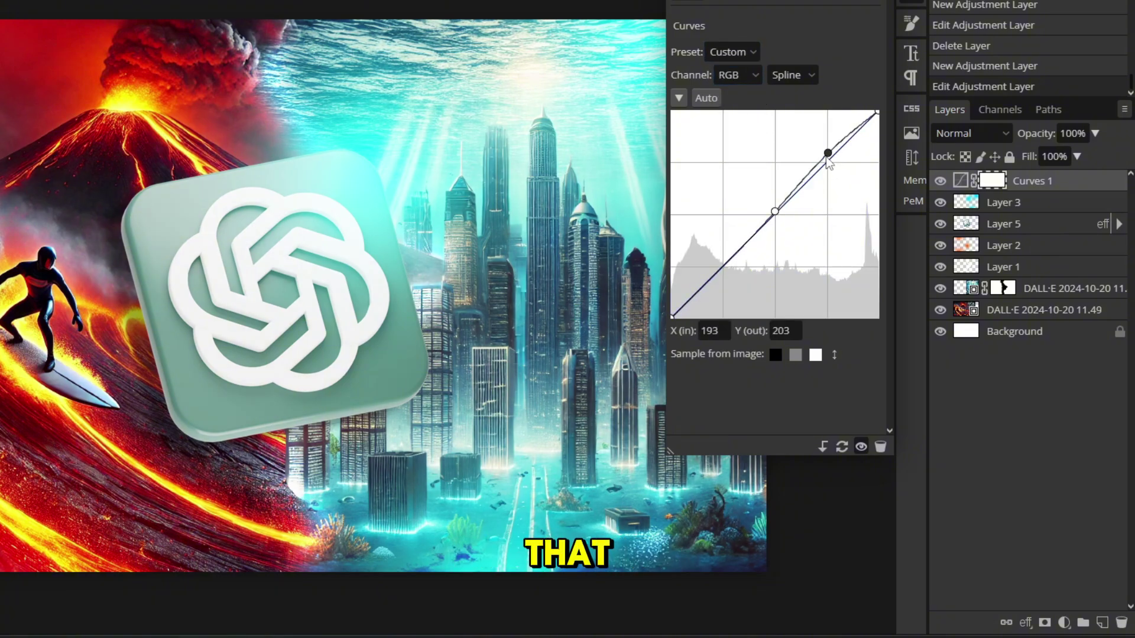
pyautogui.moveTo(723, 267); pyautogui.dragTo(724, 277)
pyautogui.click(741, 75)
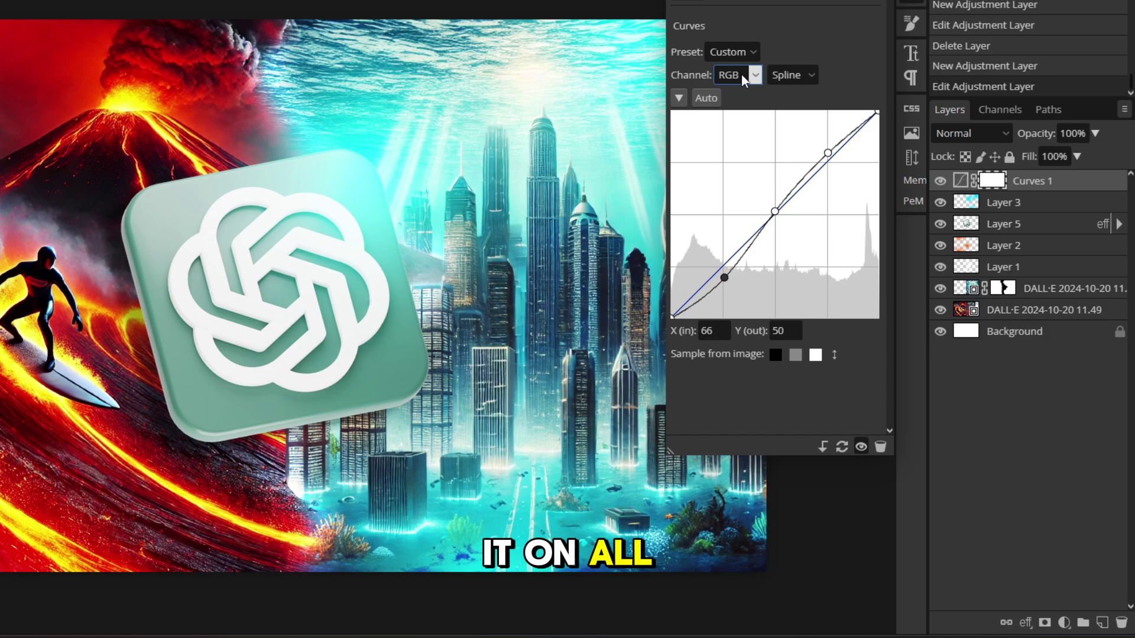
pyautogui.click(914, 3)
# Step: Toggle the Curves layer's visibility to compare the image before and after the adjustment
pyautogui.click(940, 181)
pyautogui.click(940, 181)
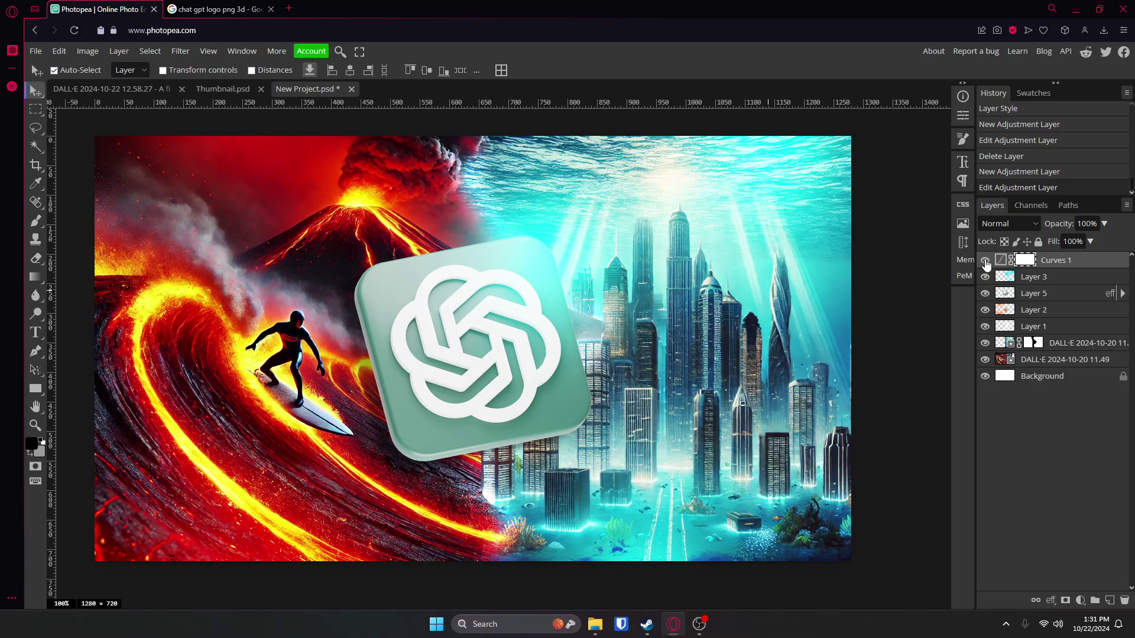
pyautogui.click(985, 262)
pyautogui.click(985, 262)
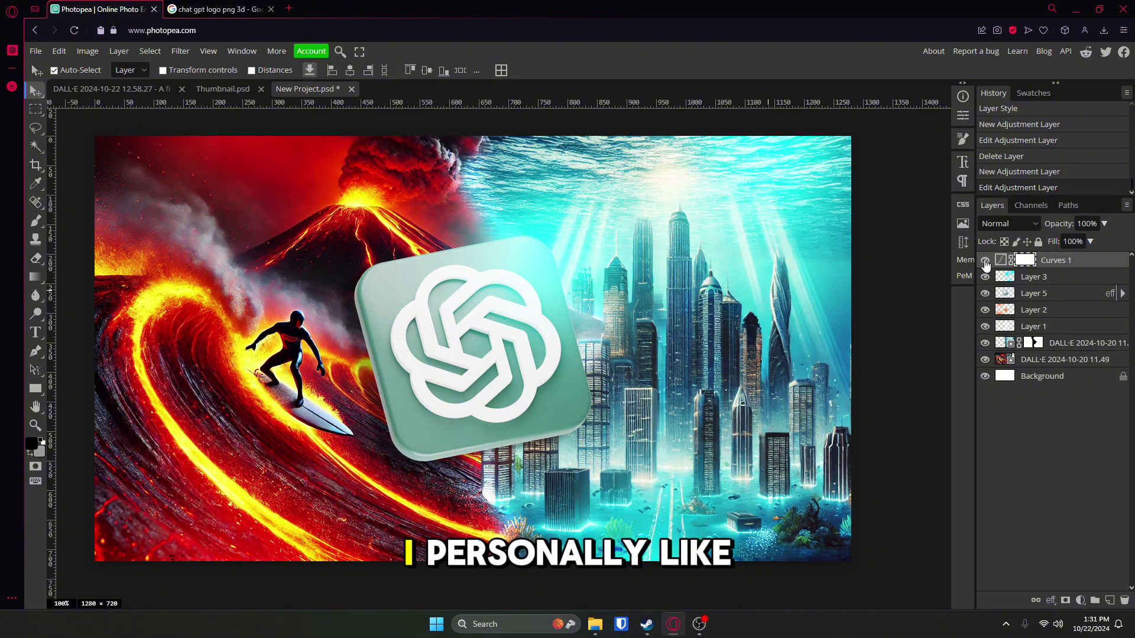